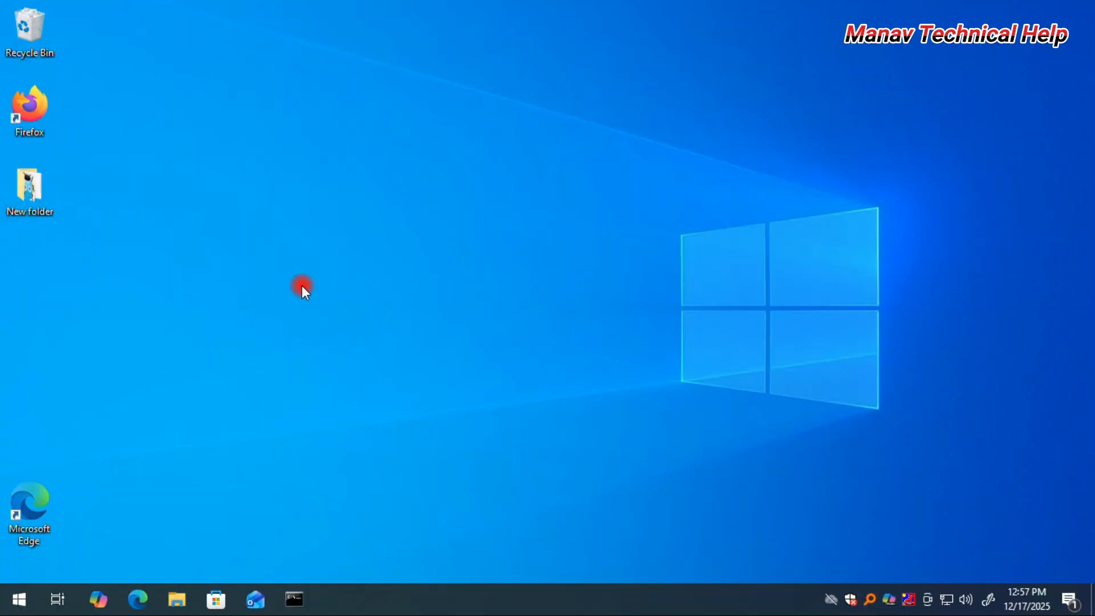
Step: Start the Printer troubleshooter from the additional troubleshooters in the Update & Security settings
right_click(302, 285)
right_click(10, 597)
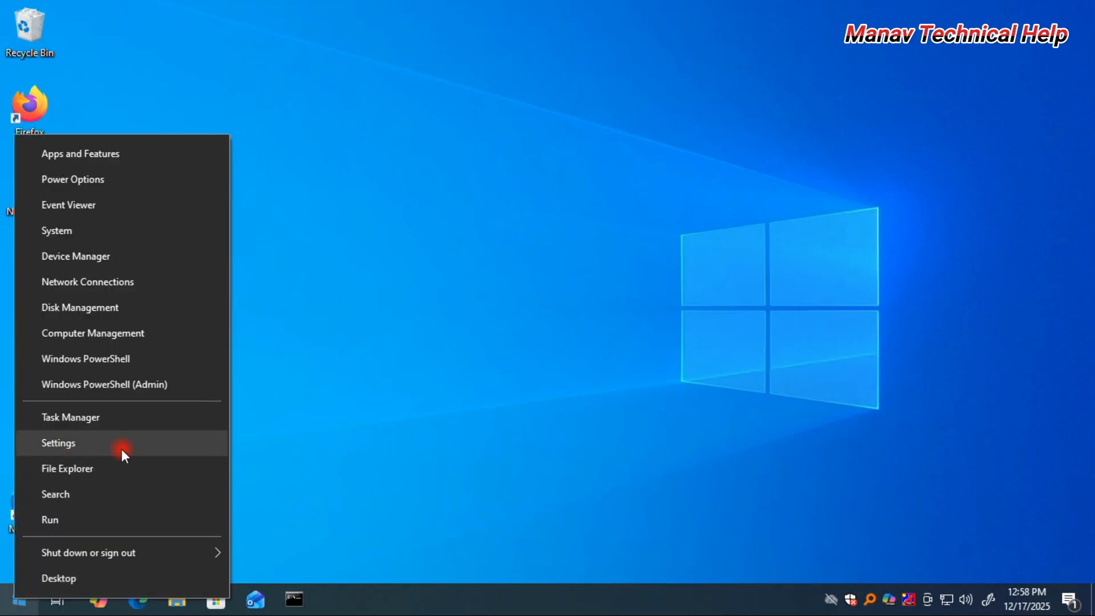
click(92, 449)
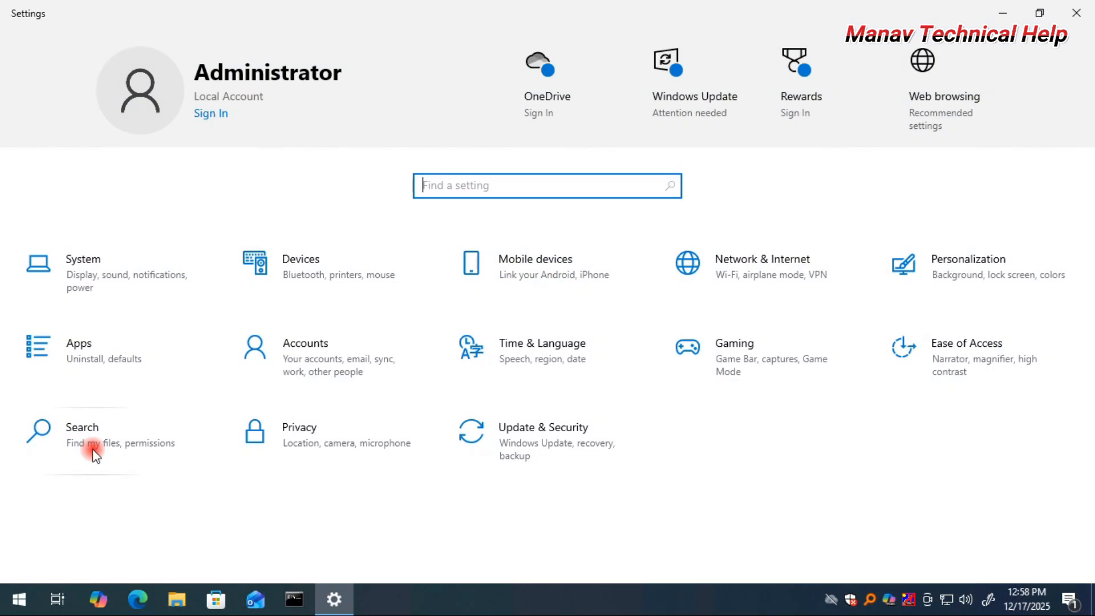
click(561, 448)
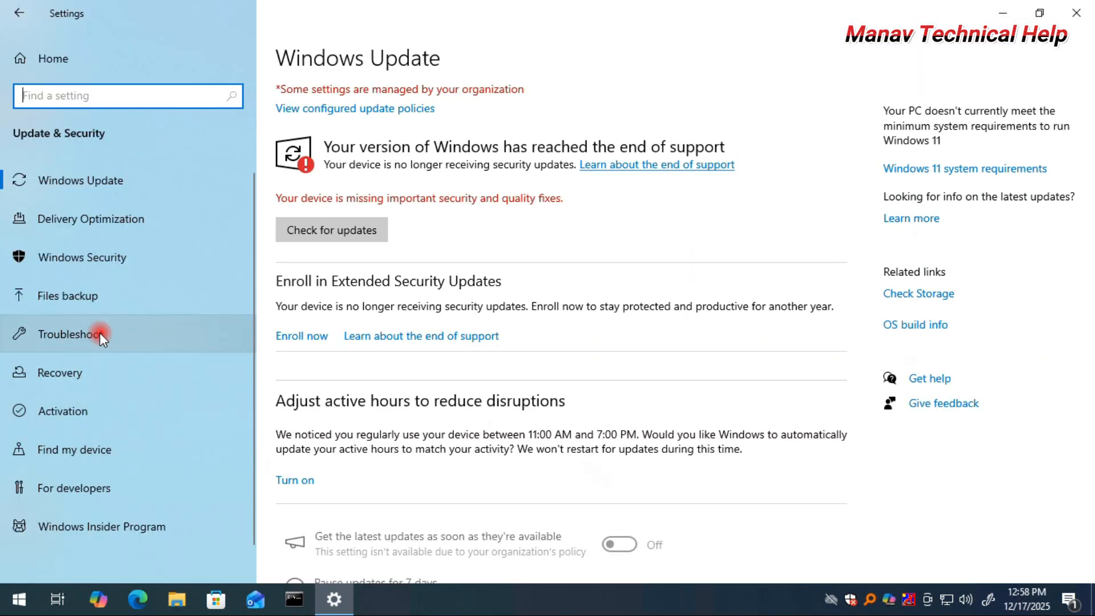
click(86, 333)
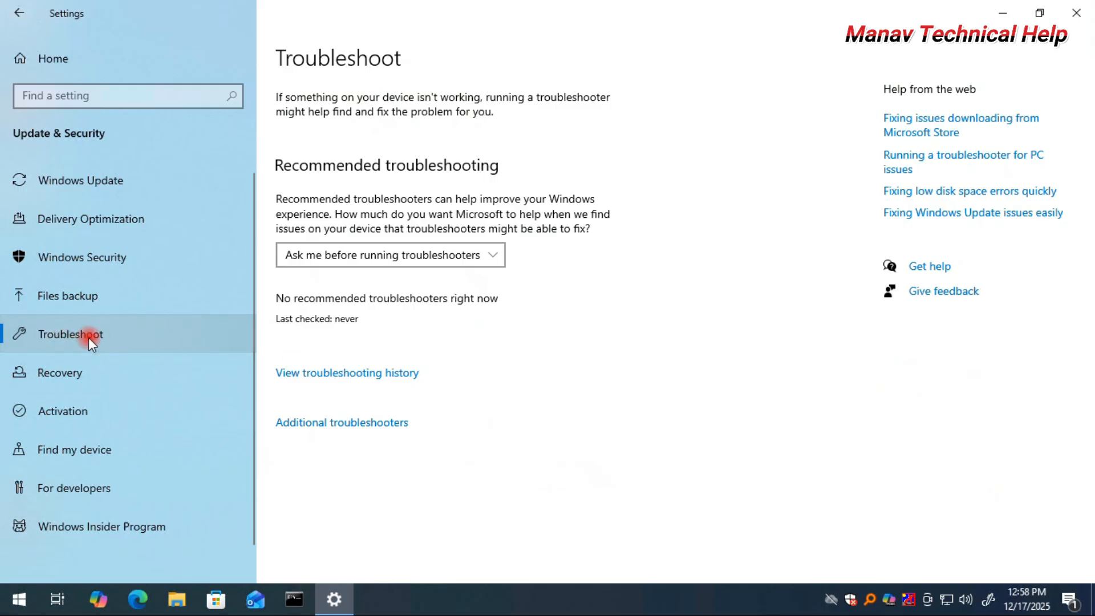
click(363, 425)
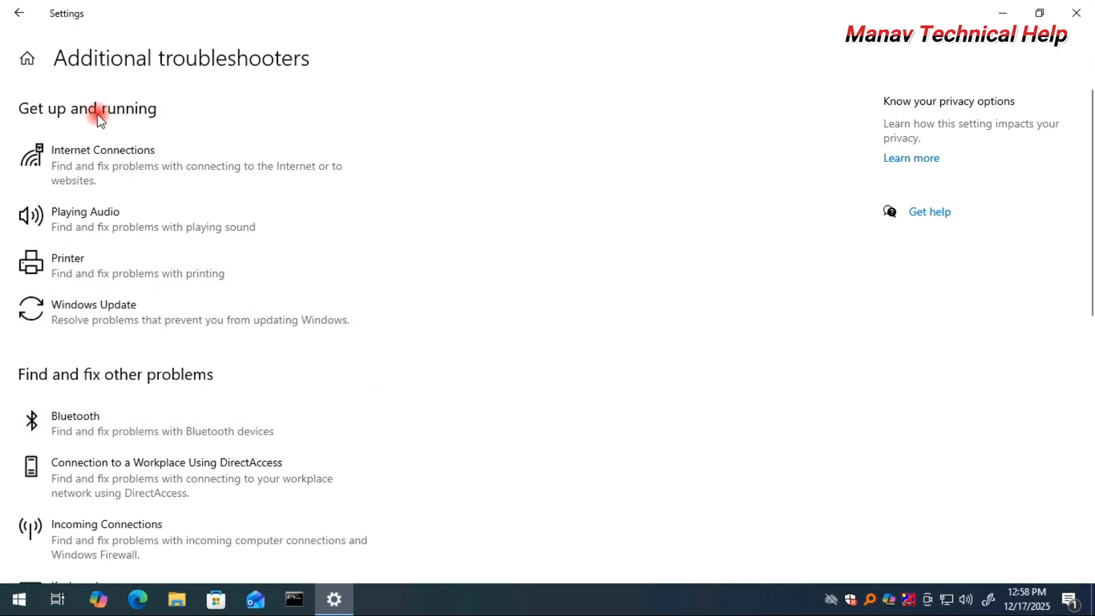
click(108, 274)
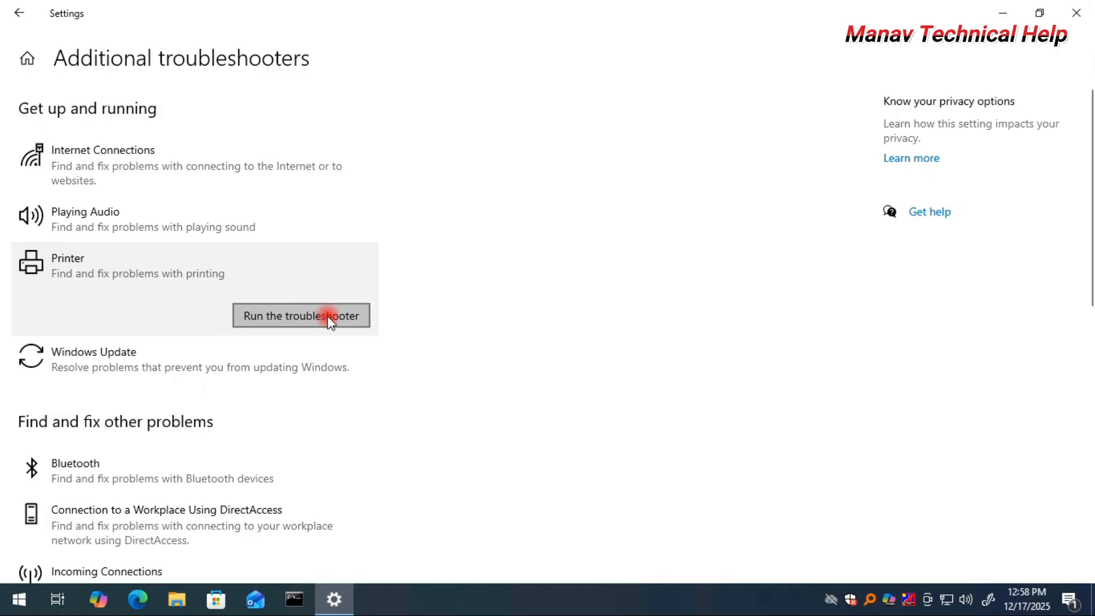
click(335, 315)
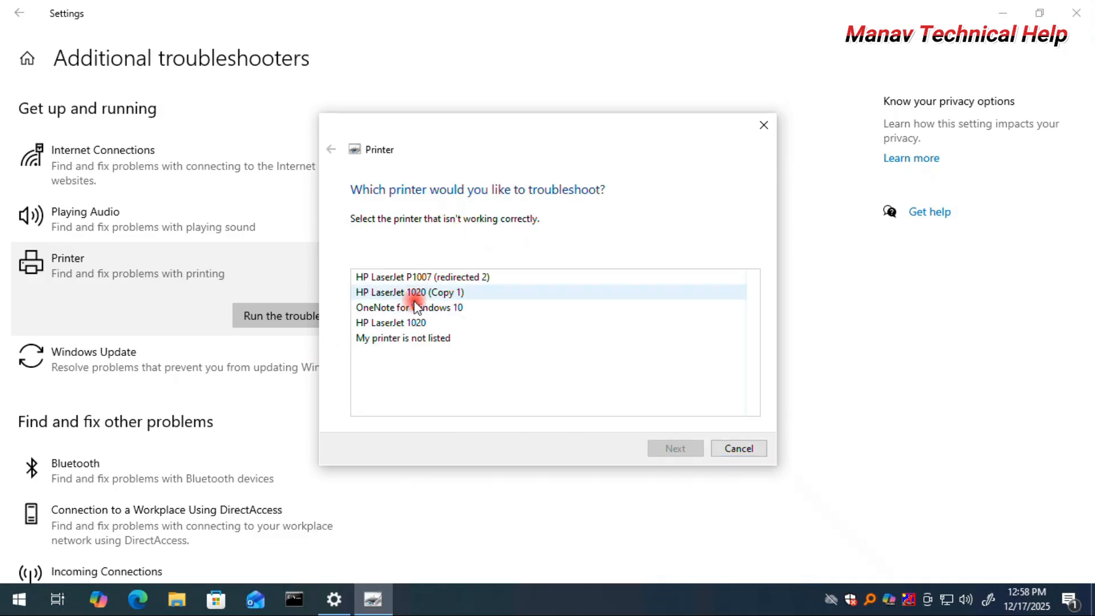
Step: Troubleshoot HP LaserJet 1020 (Copy 1), applying the fix that makes it the default printer, and close the troubleshooter and Settings
click(425, 293)
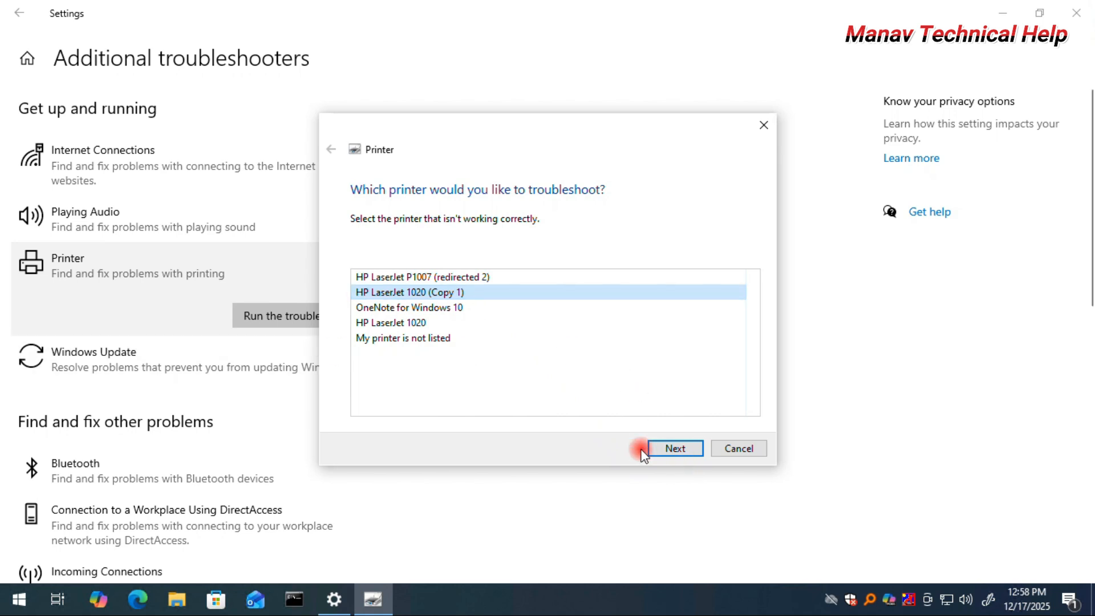
click(663, 450)
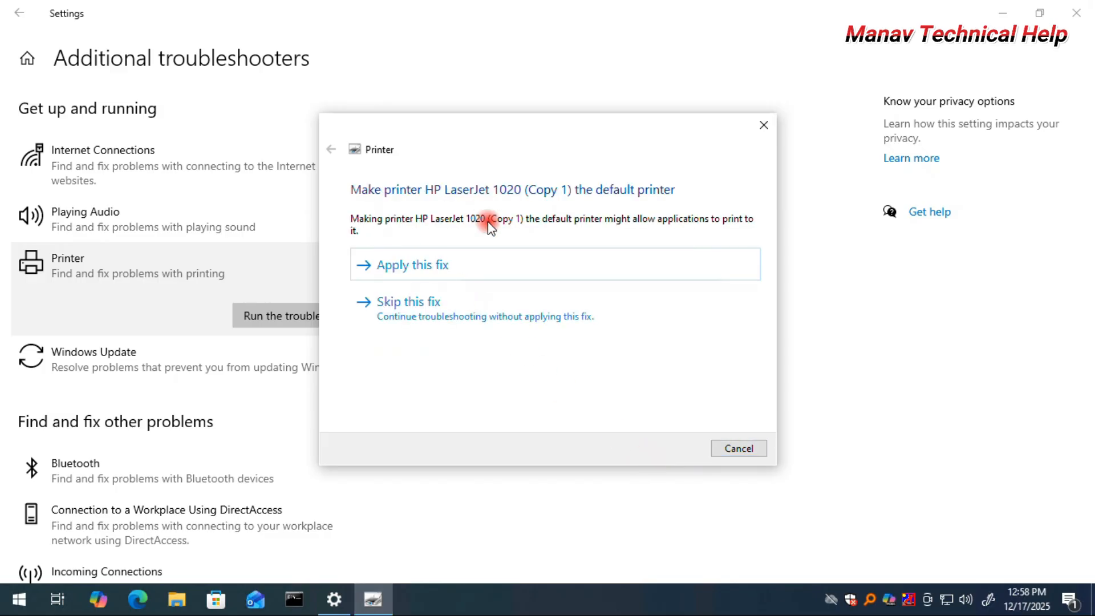
click(423, 268)
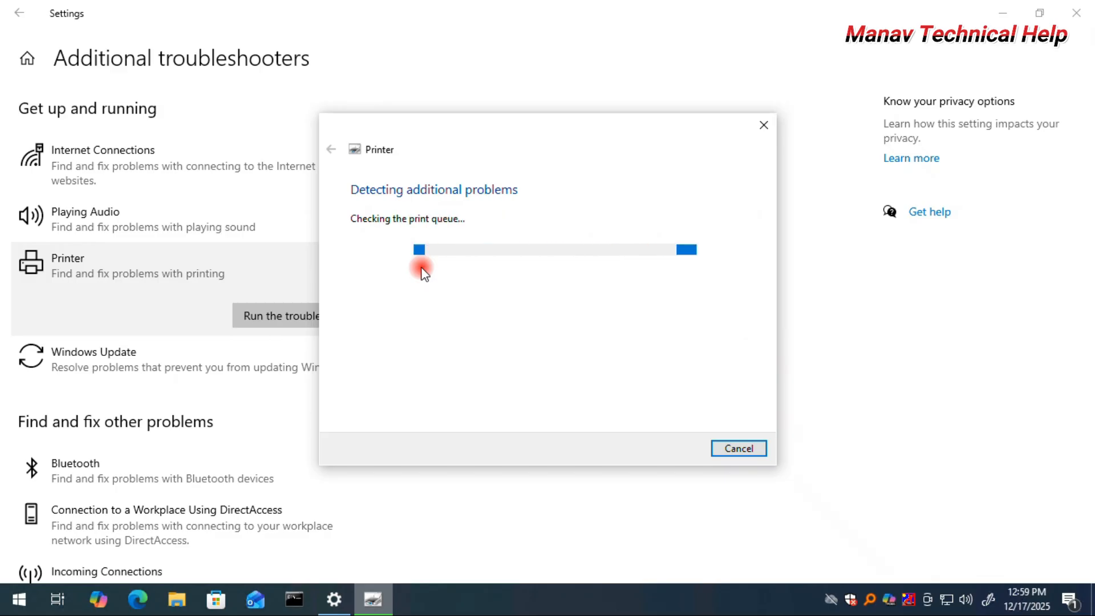
mouse_move(542, 273)
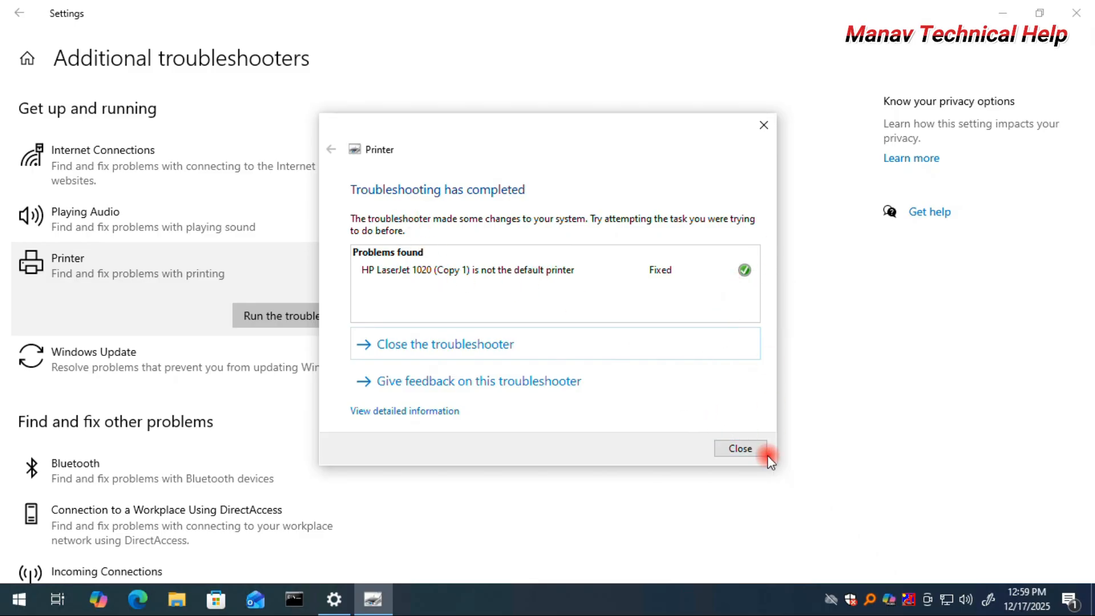
click(736, 449)
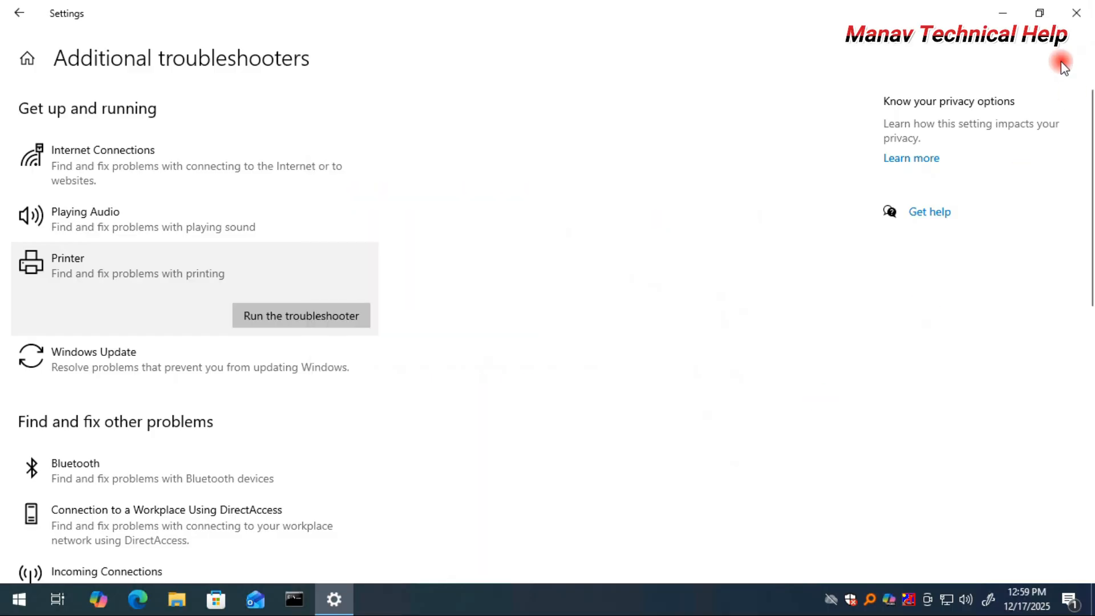
click(1077, 13)
Step: Open Task Manager from the desktop
right_click(584, 302)
click(571, 502)
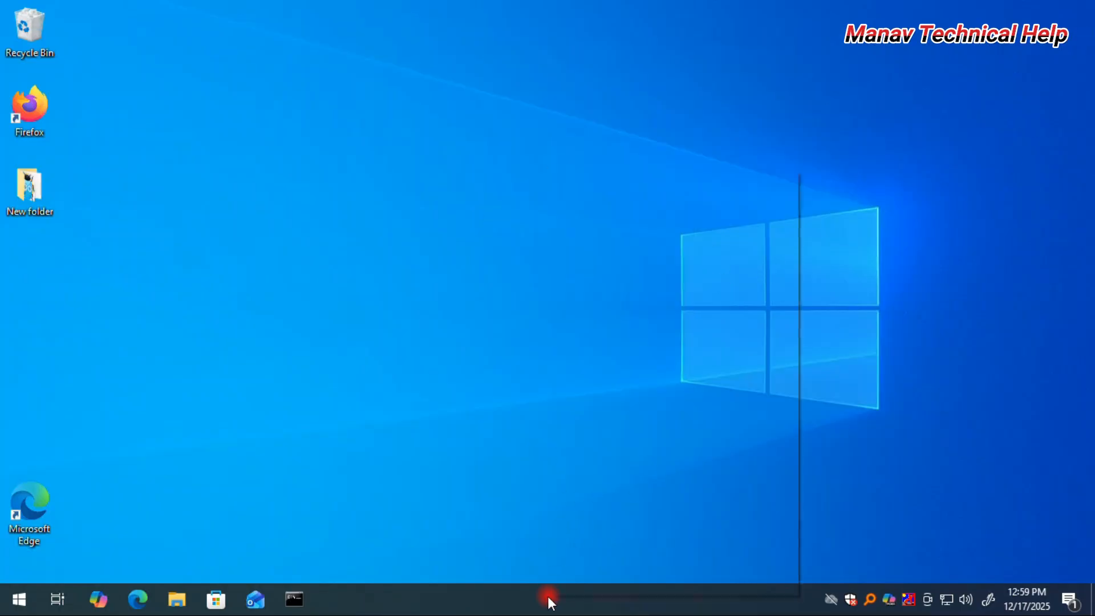
right_click(548, 597)
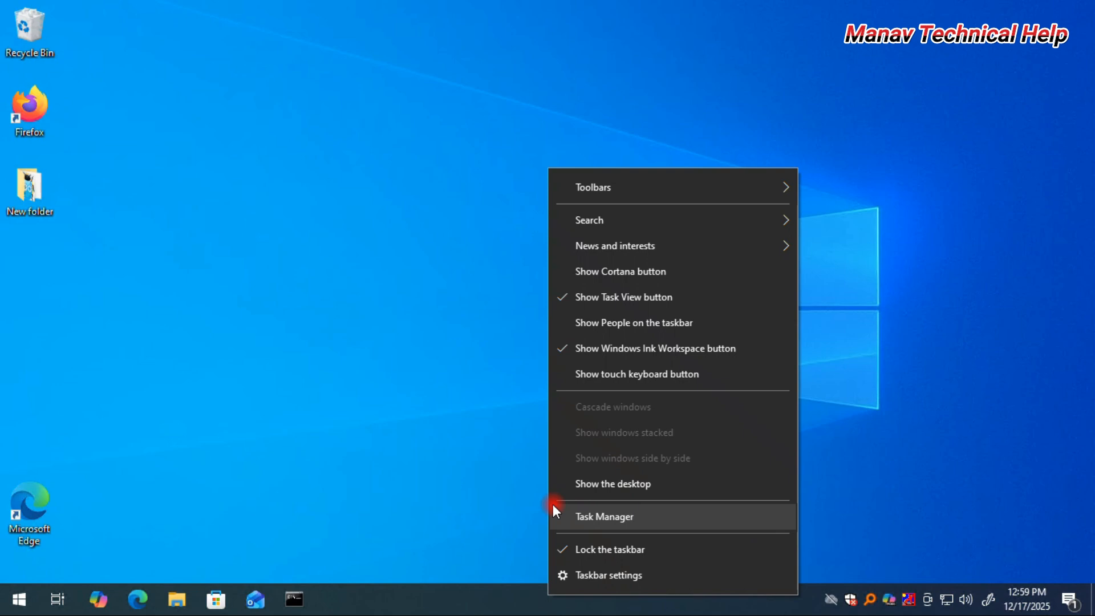
click(639, 516)
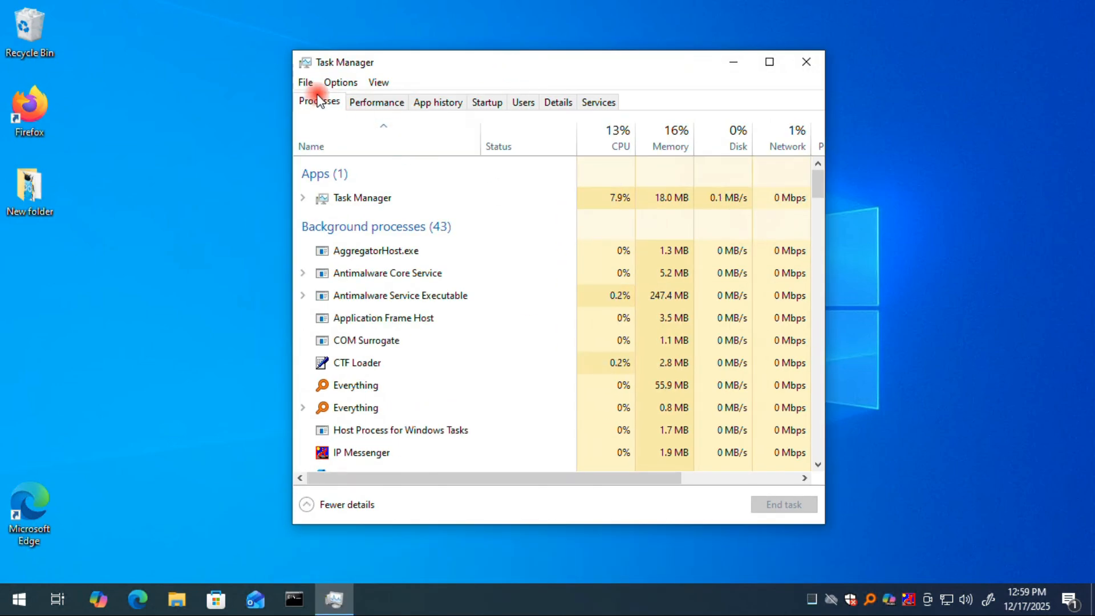
Step: Run services.msc as a new task with administrative privileges
click(306, 82)
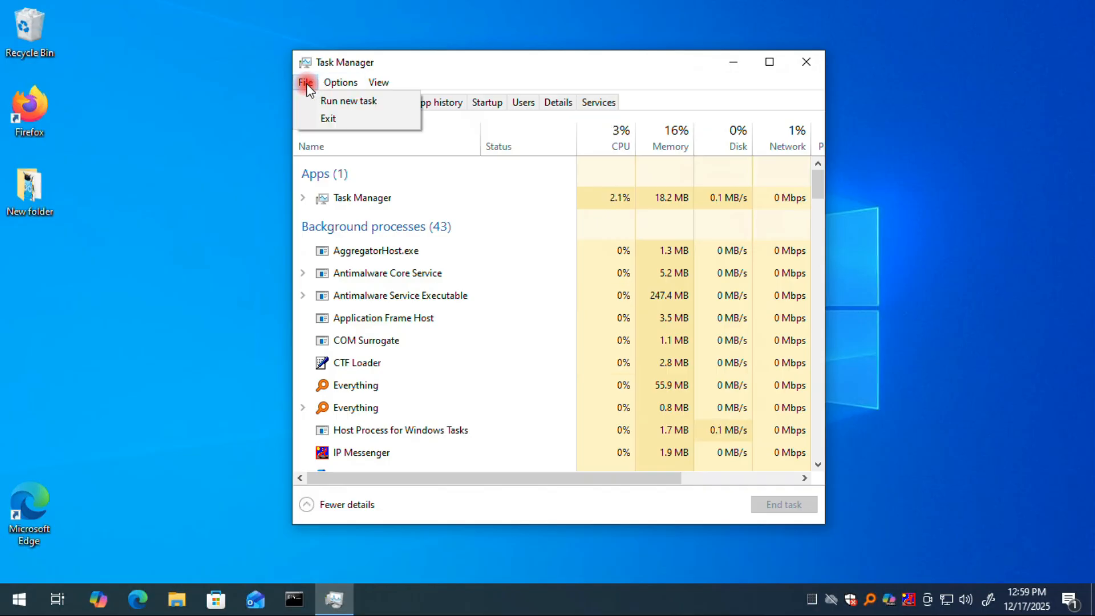
click(358, 101)
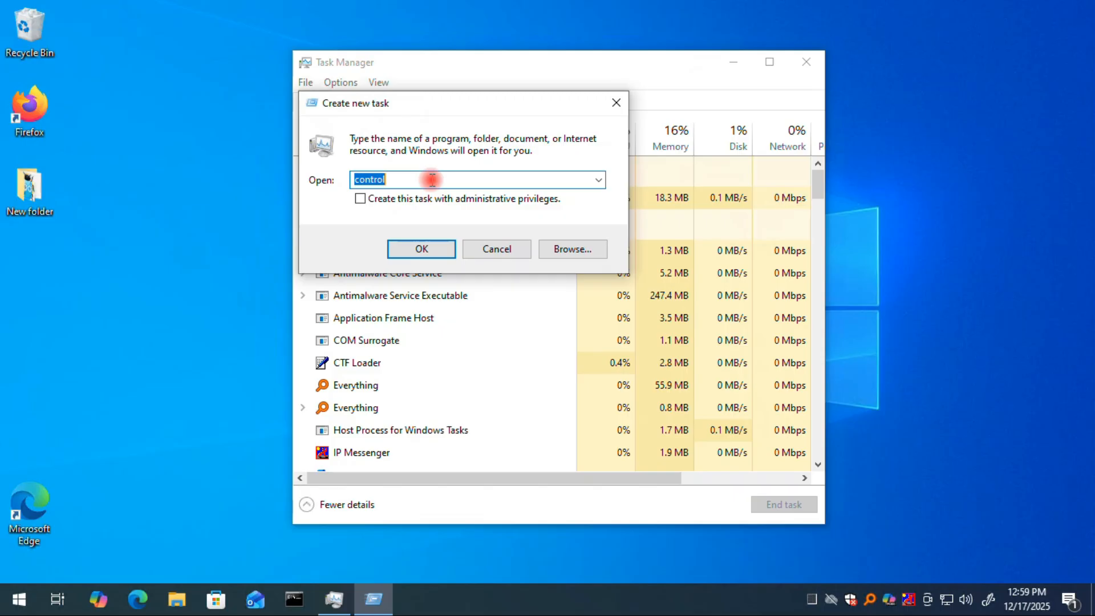
text(se)
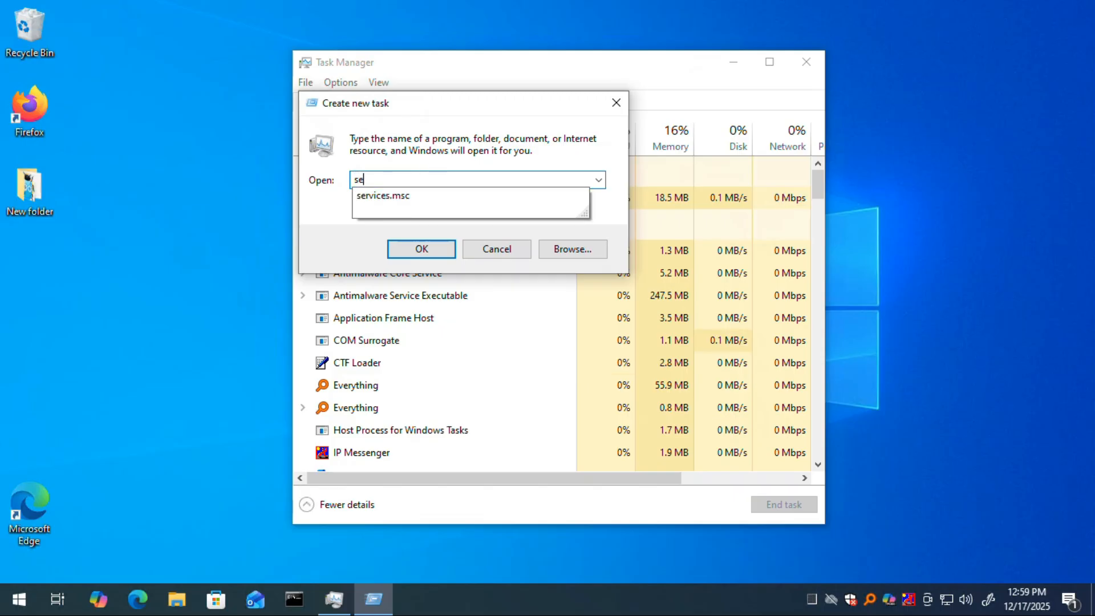
text(rvices.msc)
click(432, 179)
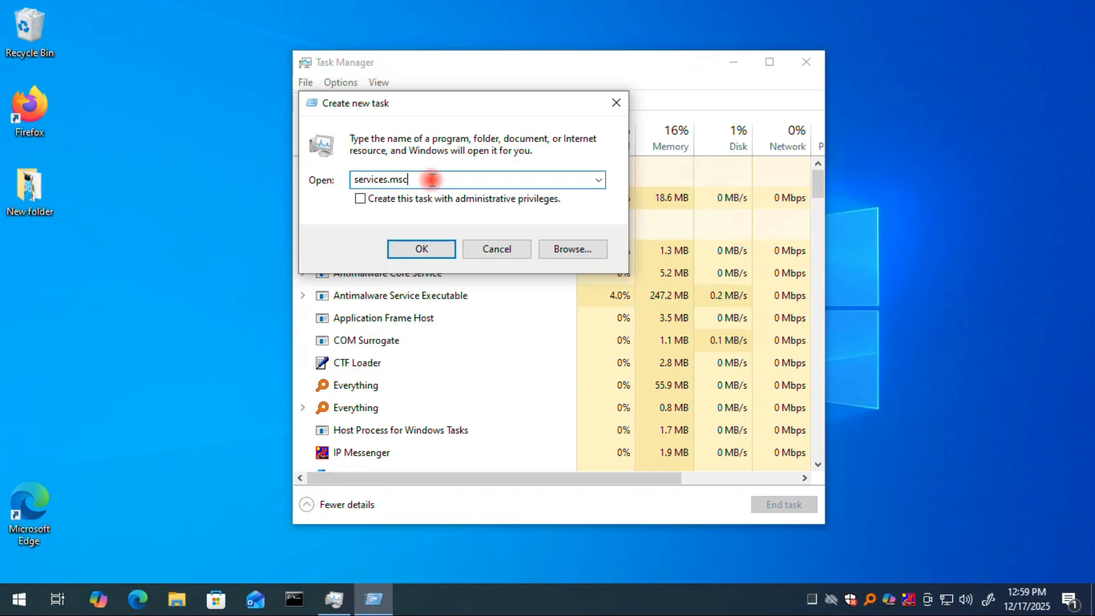
click(397, 200)
click(429, 256)
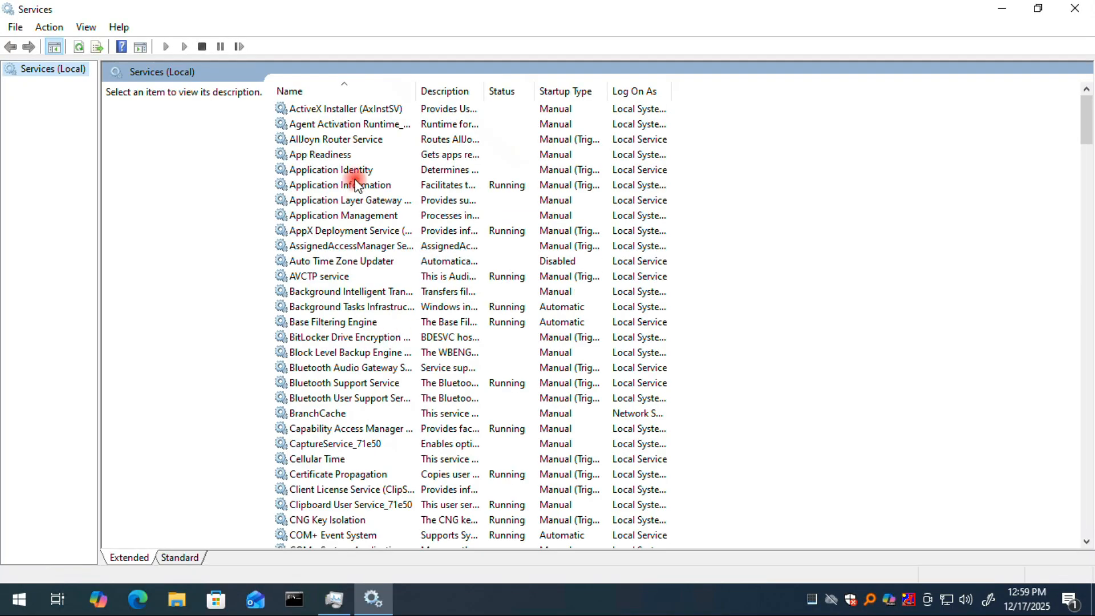
Step: Find the Print Spooler service in the services list and open its properties
scroll(350, 396, down, 4)
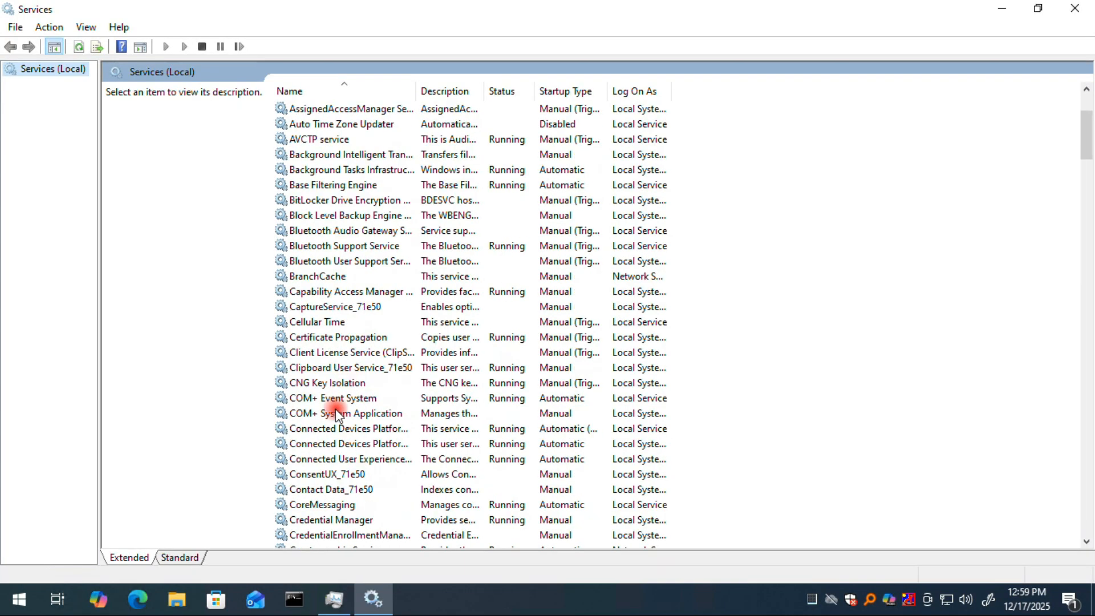
click(336, 414)
key(p)
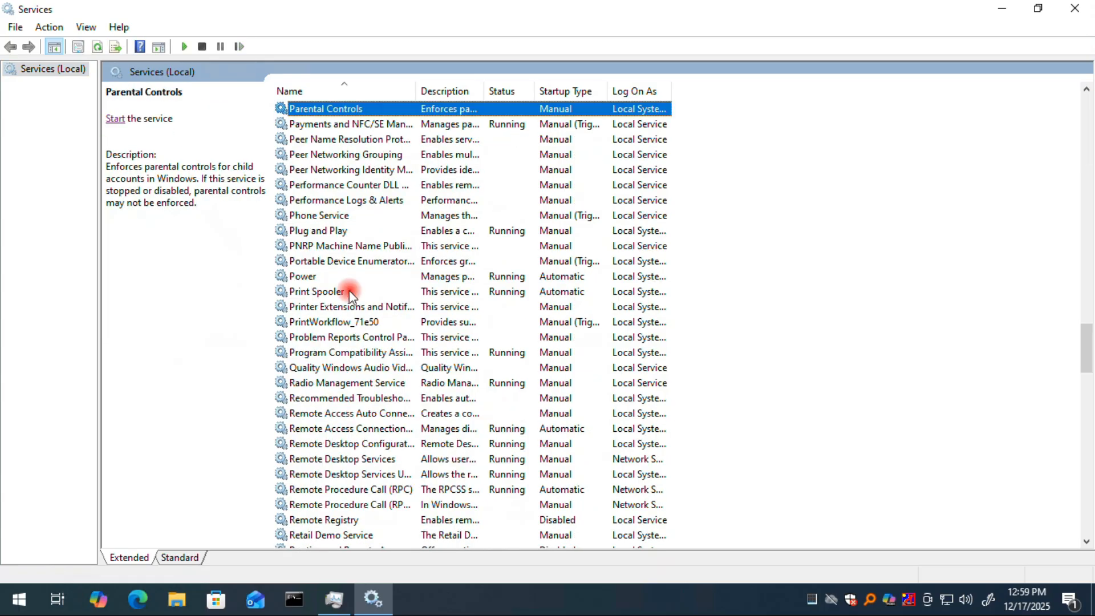
click(323, 216)
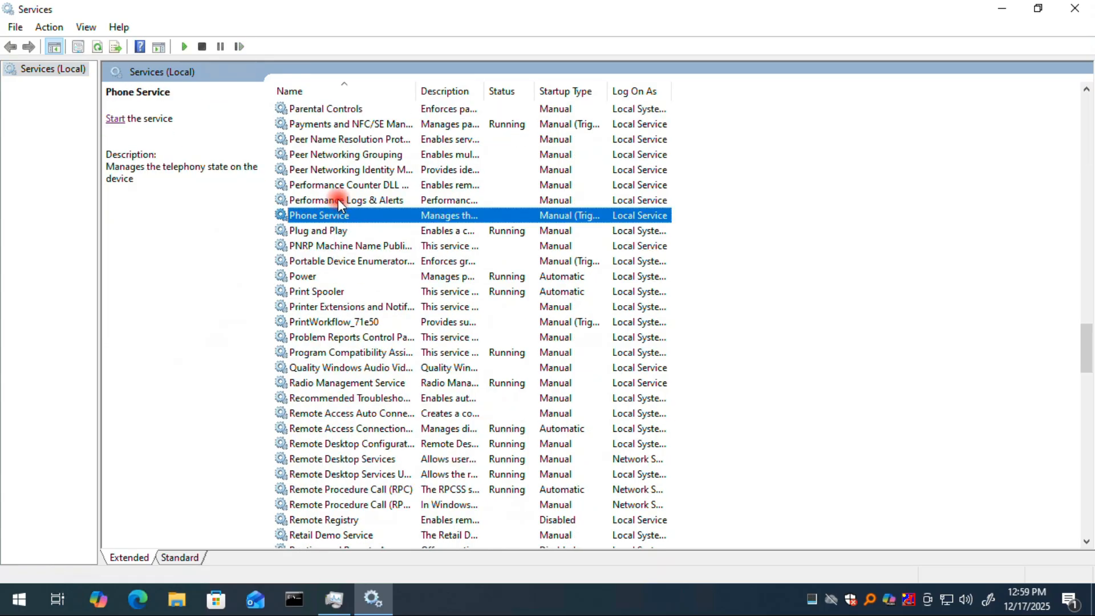
scroll(352, 246, up, 1)
click(334, 340)
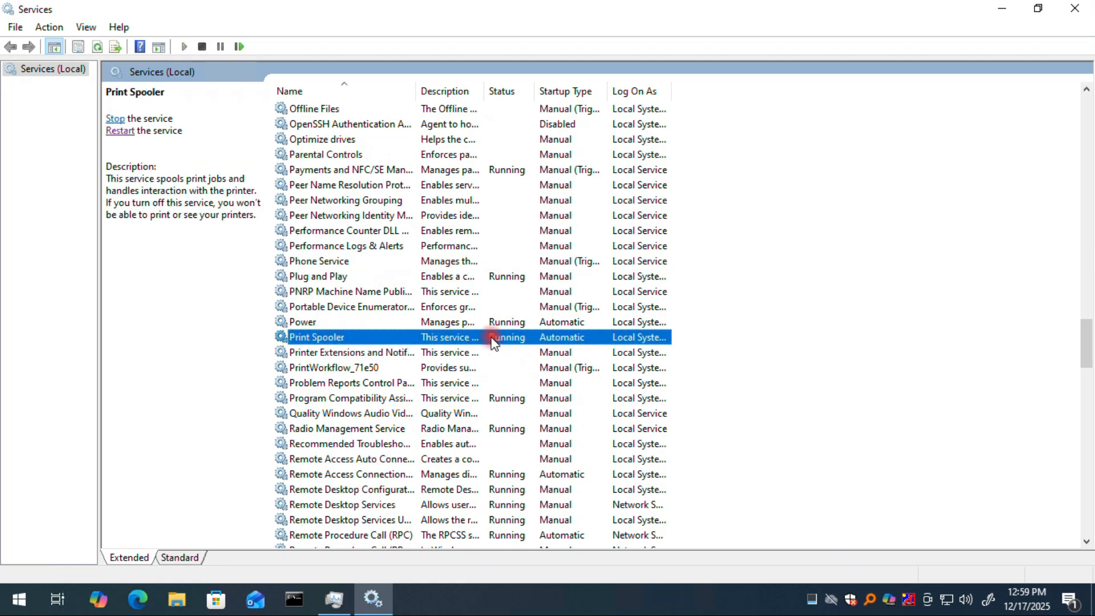
right_click(423, 344)
click(471, 489)
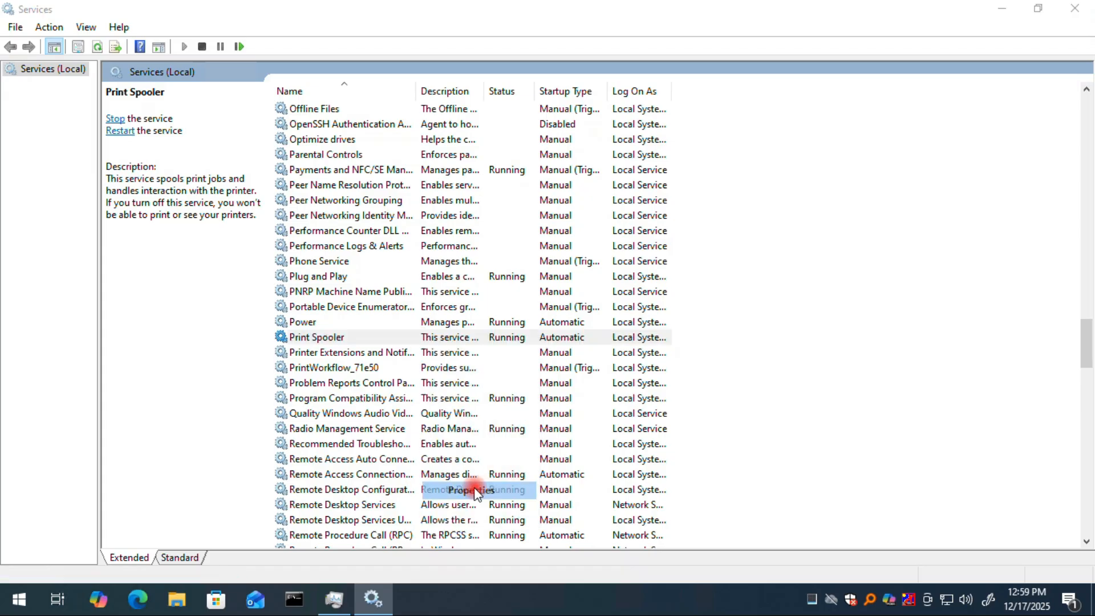
Step: Set the Print Spooler's startup type to Automatic, apply the change and close the properties
click(503, 281)
click(505, 315)
click(518, 282)
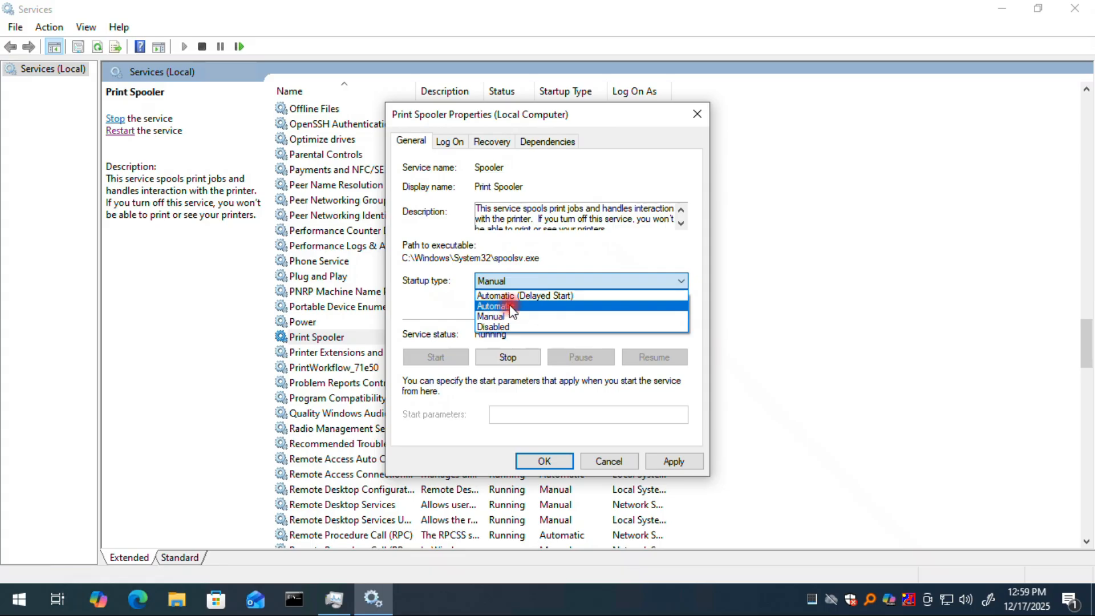
click(513, 306)
click(676, 463)
click(565, 462)
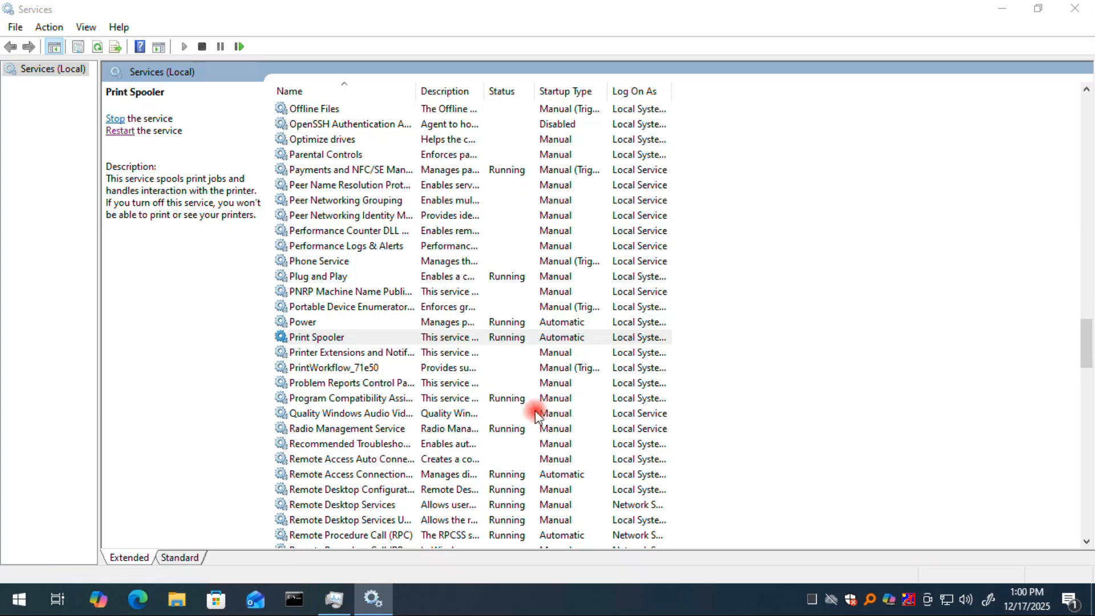
Step: Restart the Print Spooler service and start the Printer Extensions and Notifications service
click(350, 336)
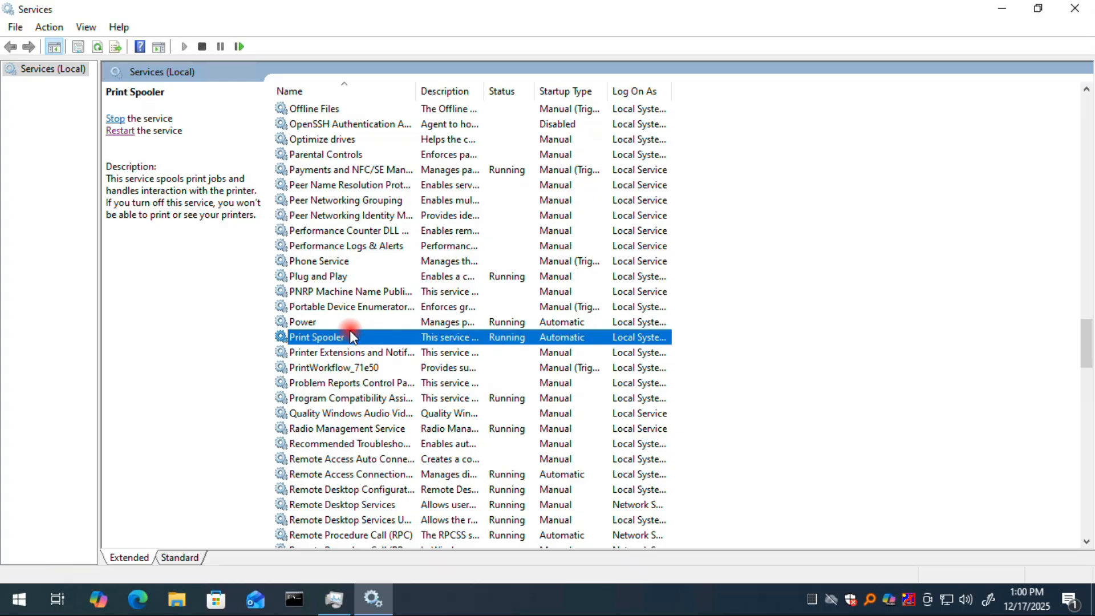
click(119, 132)
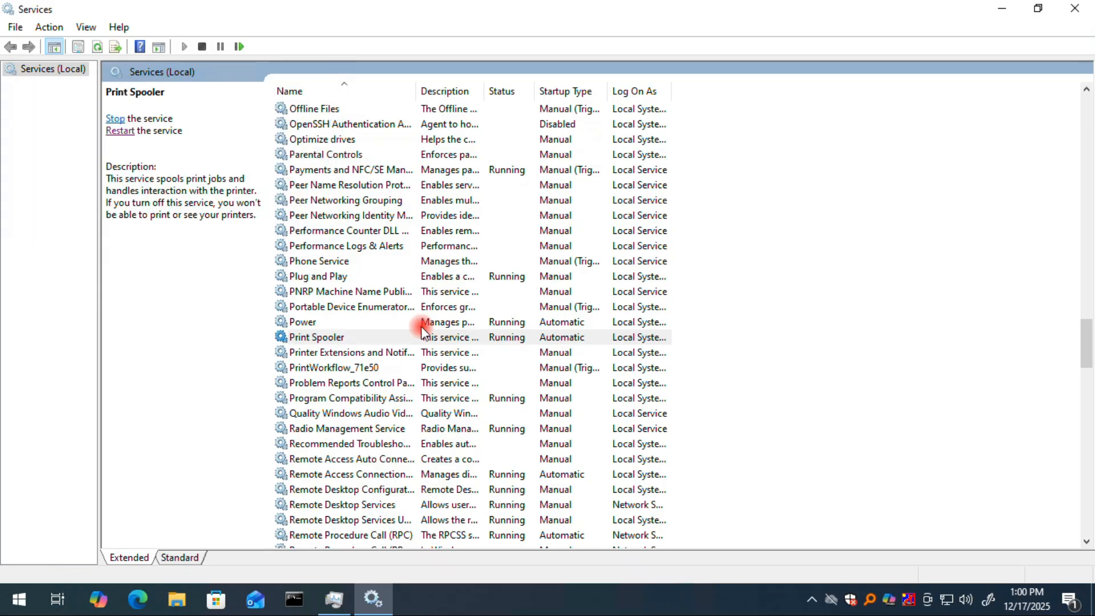
click(390, 355)
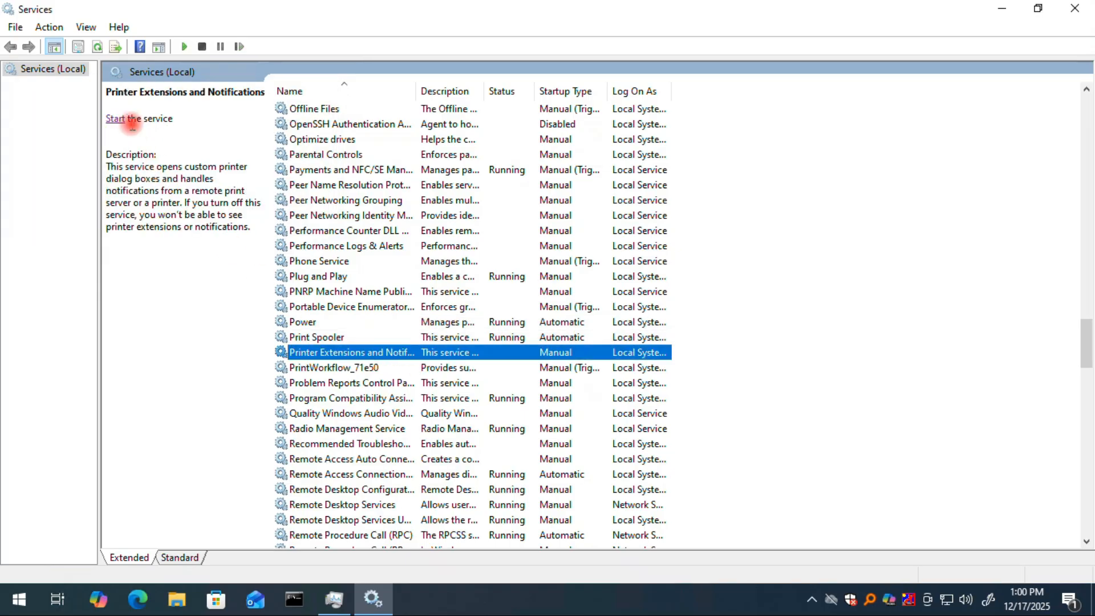
click(115, 119)
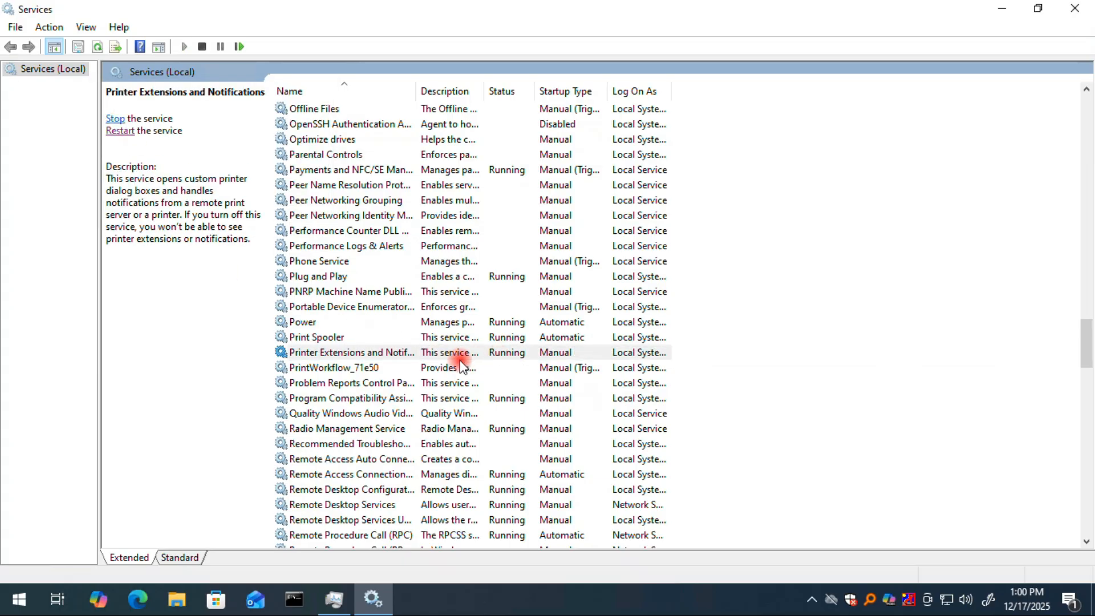
Step: Start the PrintWorkflow_71e50 service and close the Services window
click(347, 369)
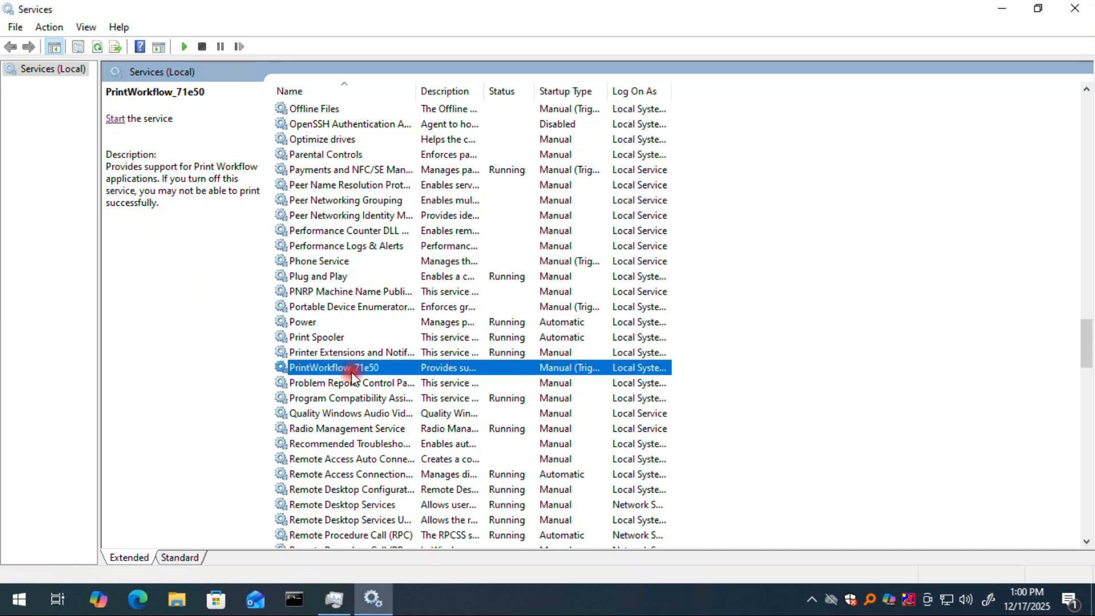
click(114, 119)
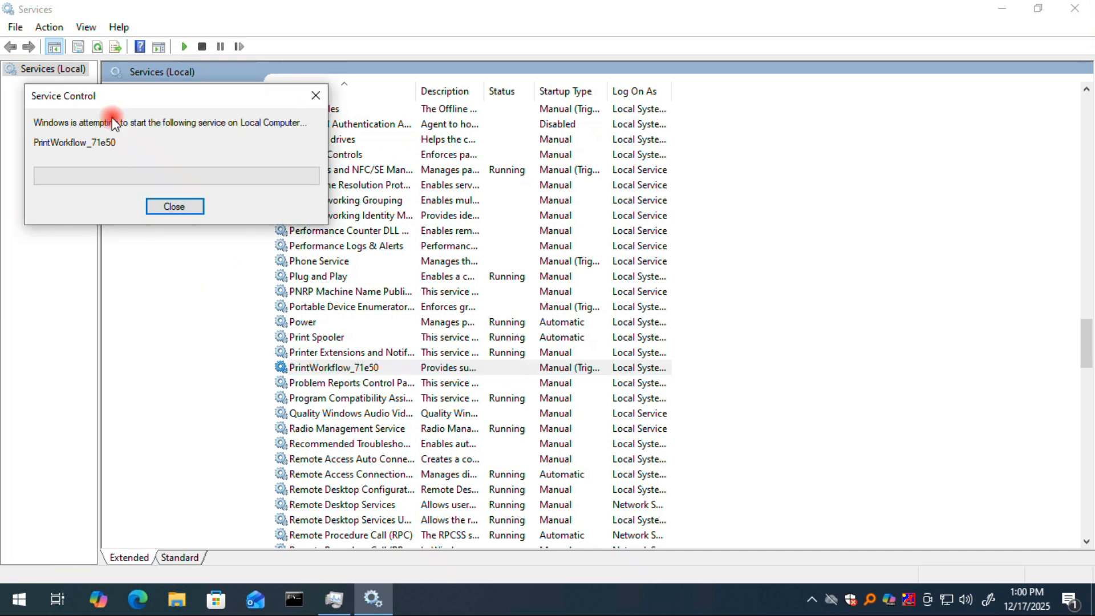
click(500, 370)
click(502, 352)
click(506, 338)
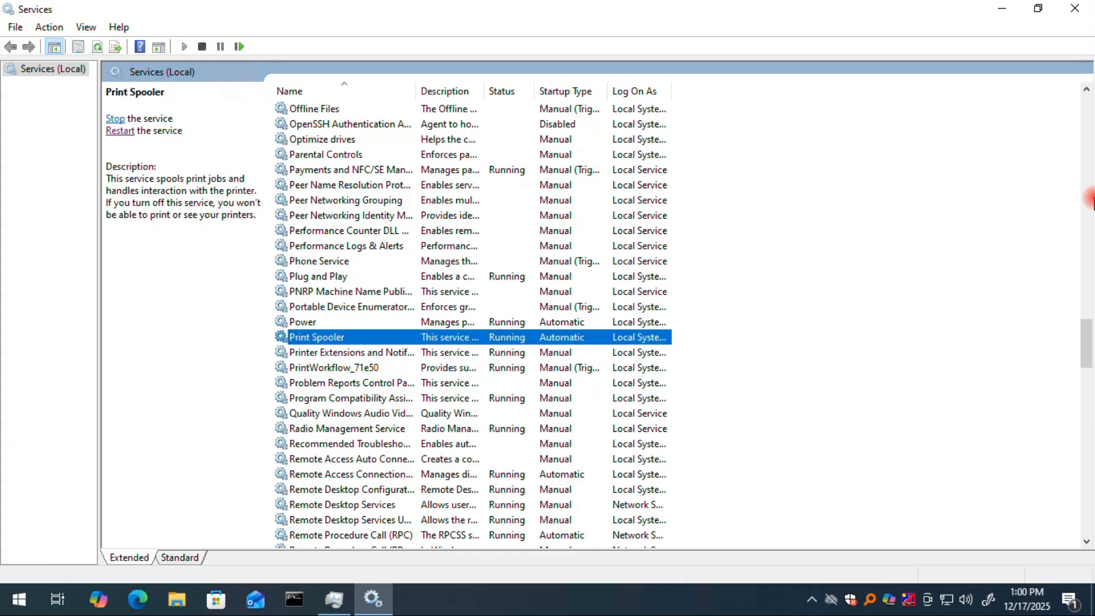
click(1079, 9)
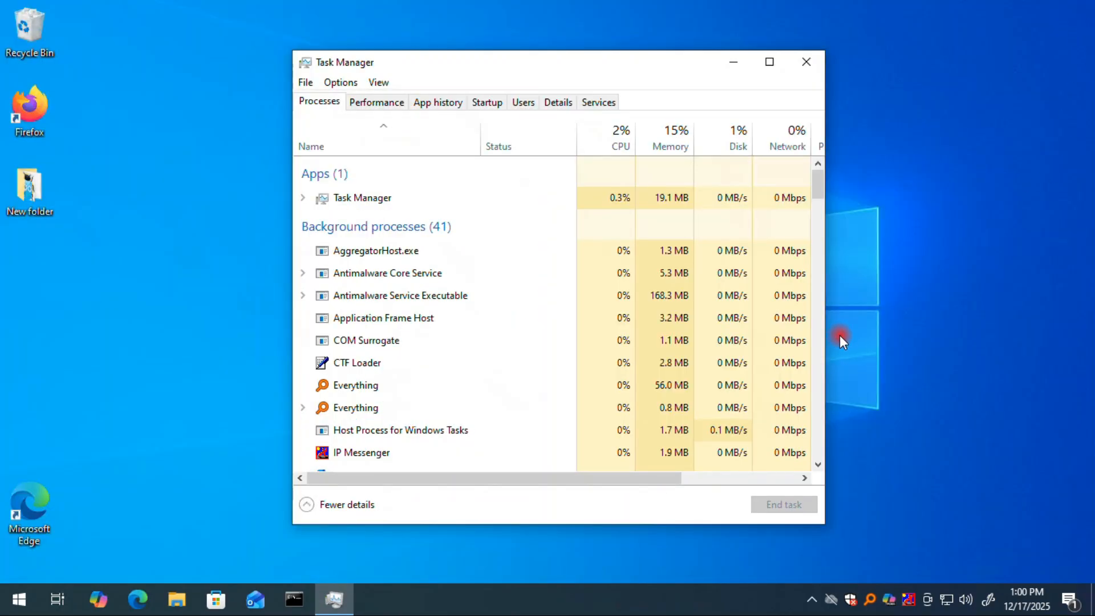
Step: Close Task Manager, open Computer Management from This PC in File Explorer, and show Device Manager
click(810, 67)
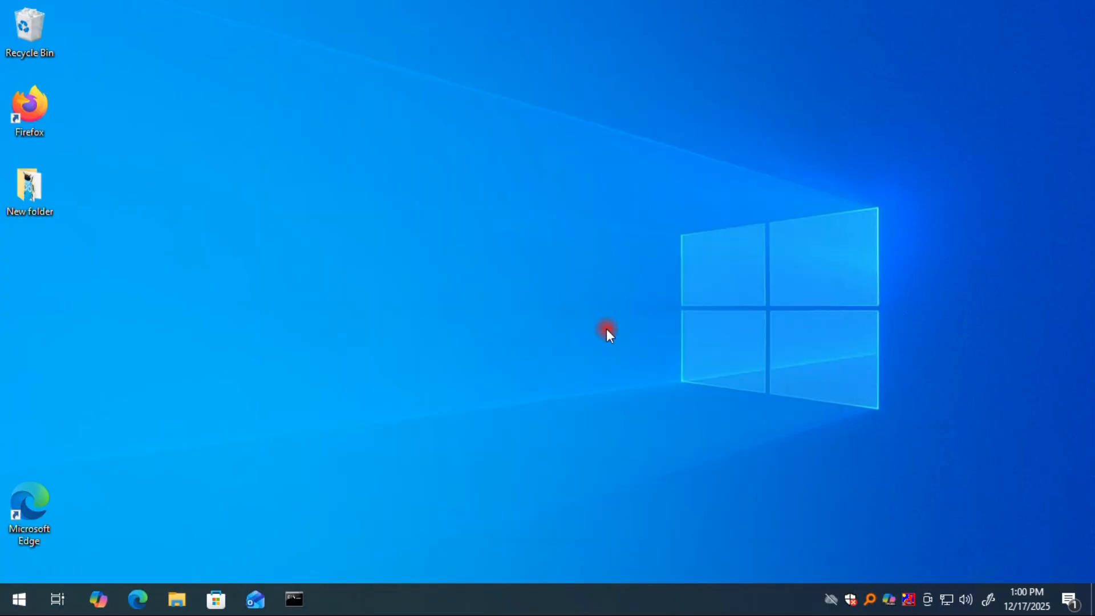
click(178, 599)
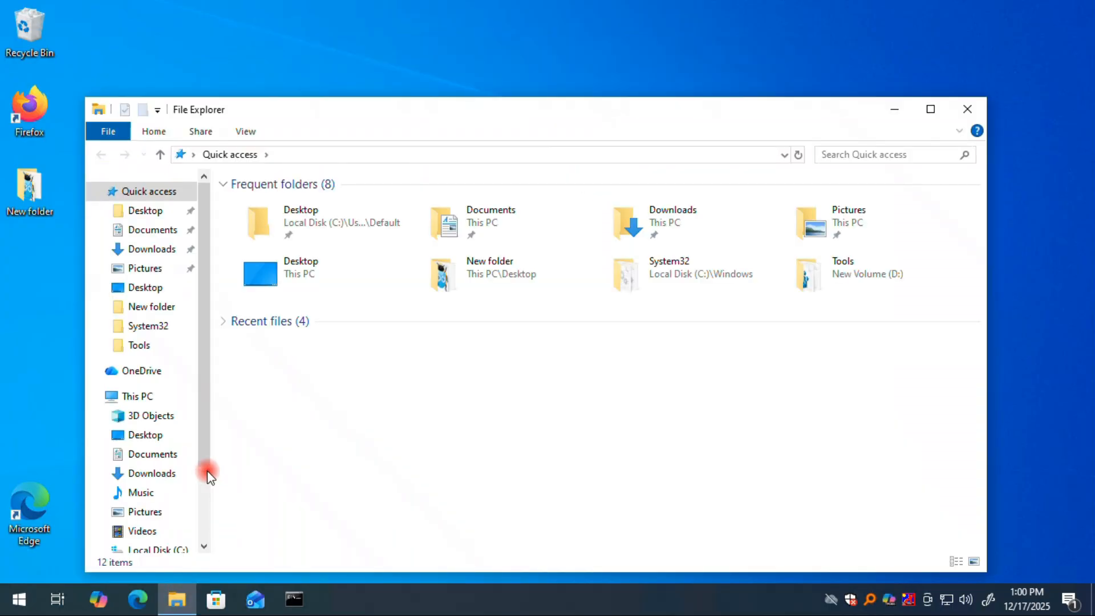
right_click(124, 398)
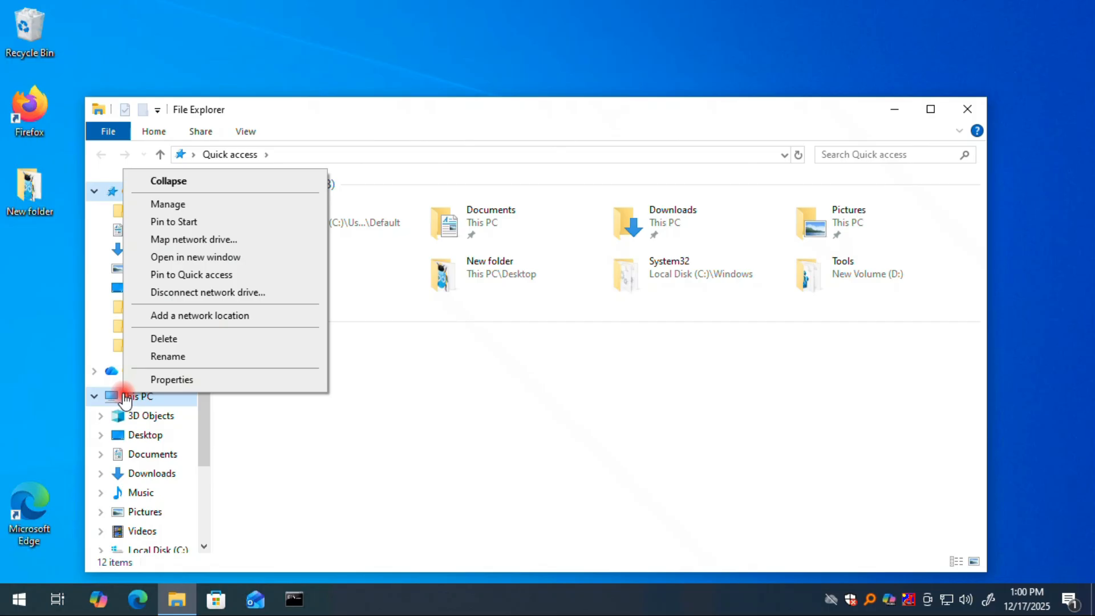
click(213, 204)
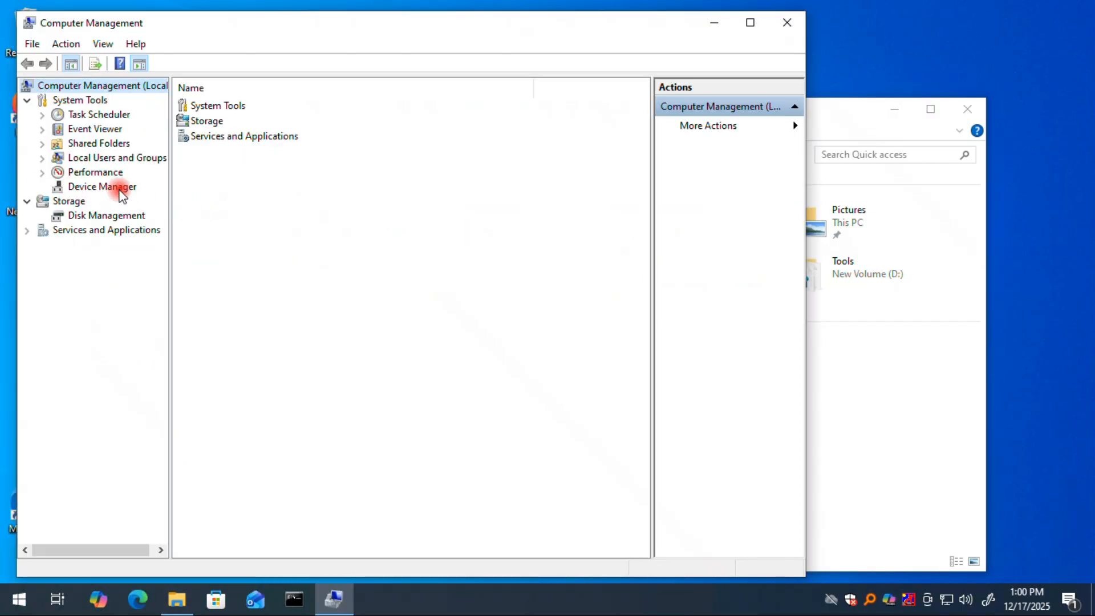
click(119, 188)
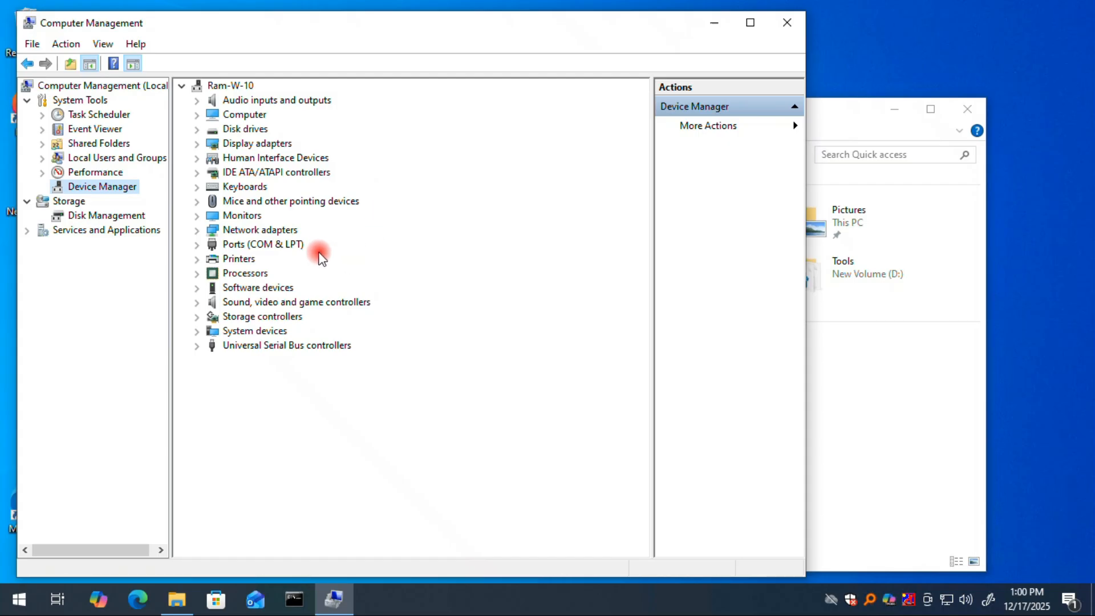
Step: Update the HP LaserJet 1020 driver under Printers, picking HP LaserJet 1020 from the drivers available on the computer, and close File Explorer
click(231, 261)
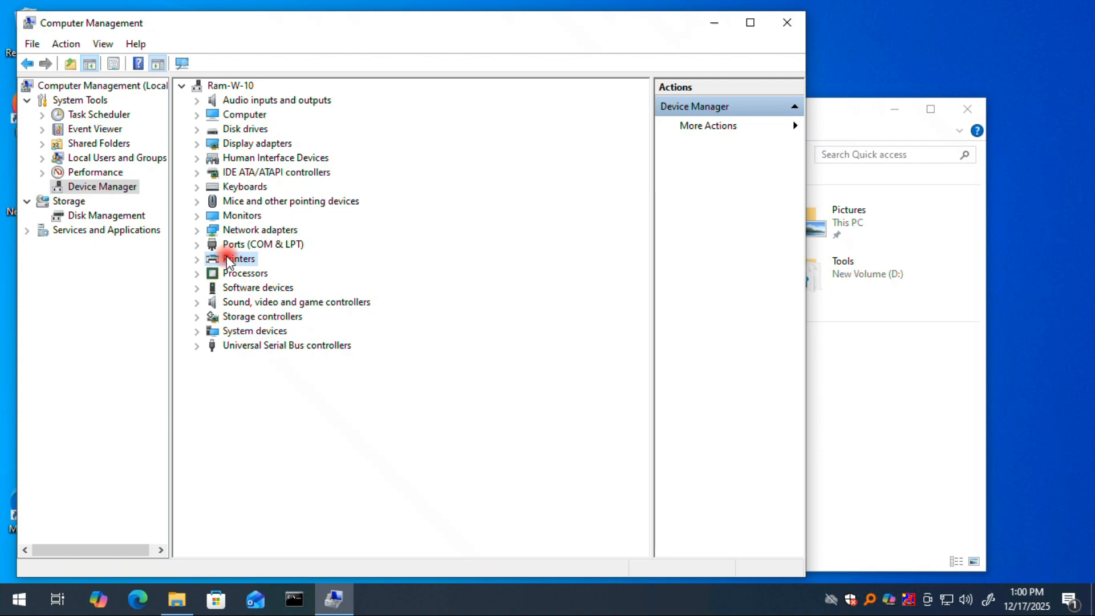
click(196, 260)
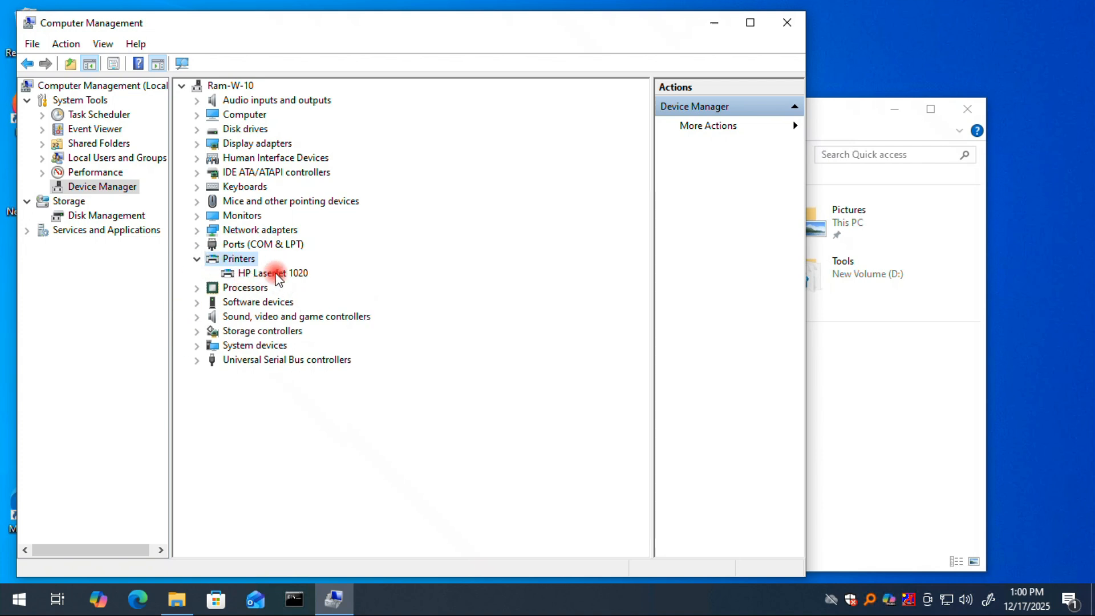
click(276, 273)
right_click(260, 275)
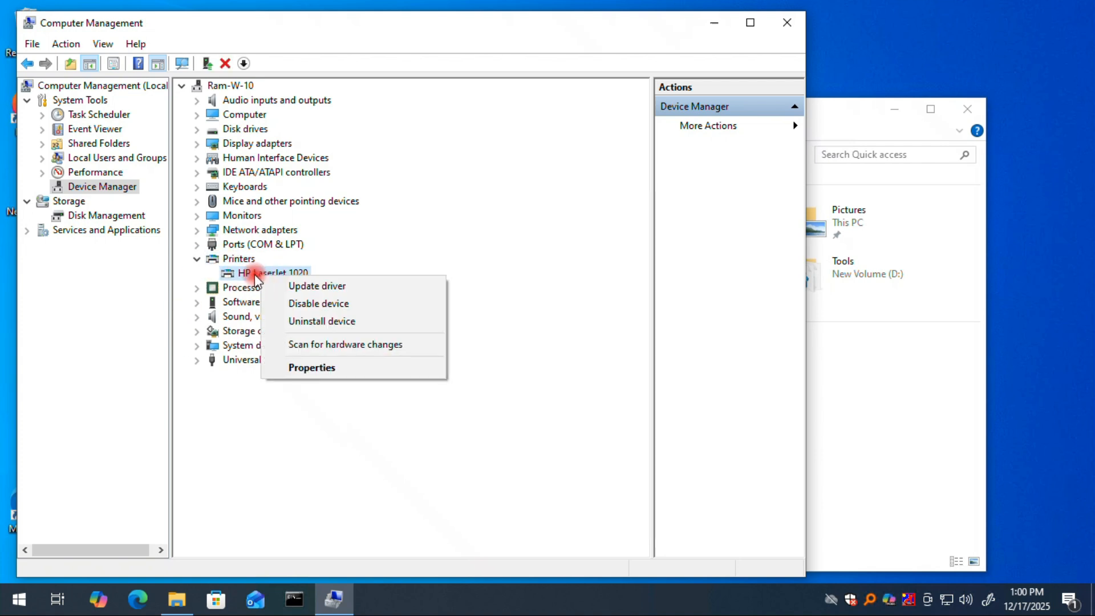
click(350, 286)
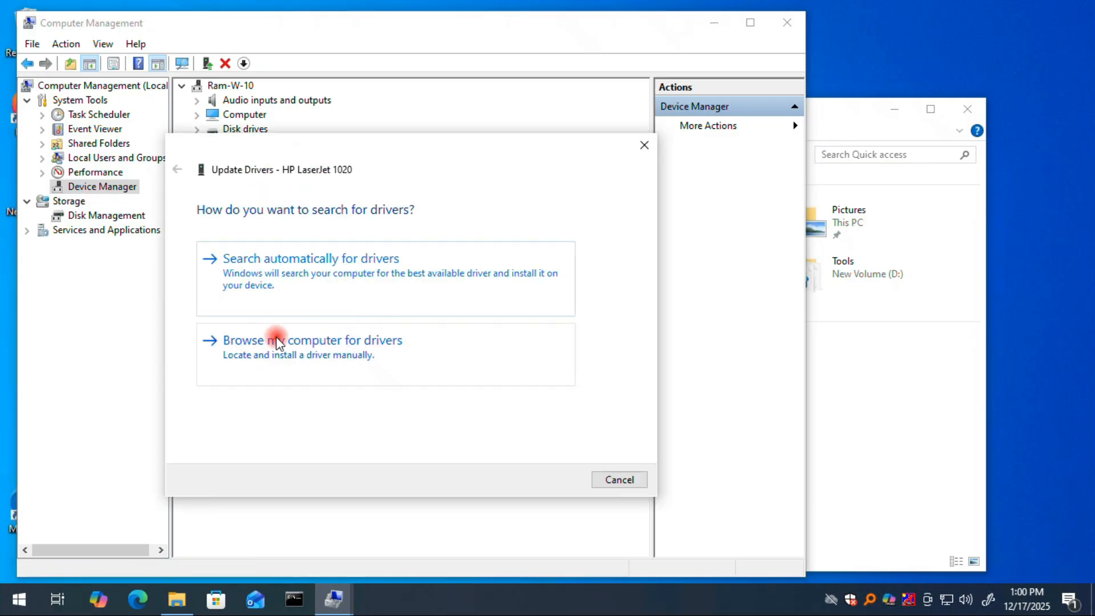
click(326, 360)
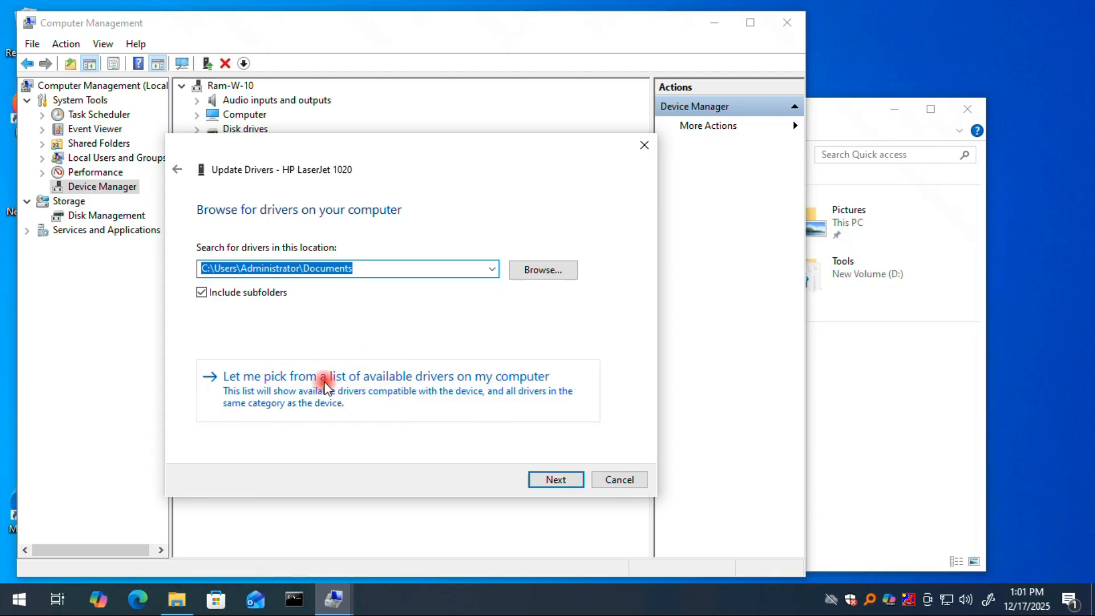
click(331, 392)
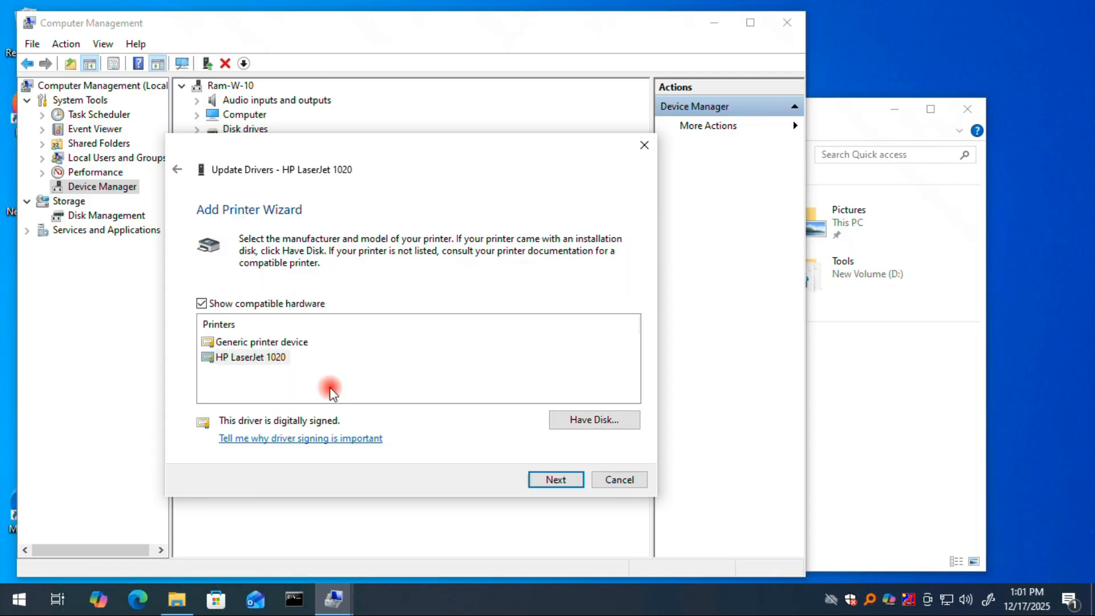
click(260, 361)
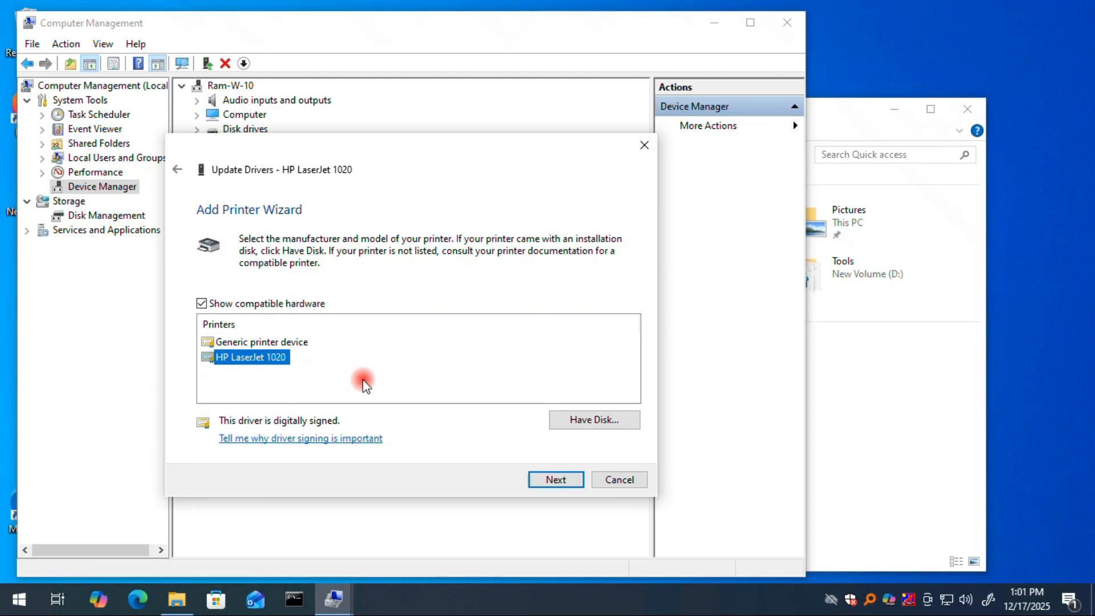
click(548, 478)
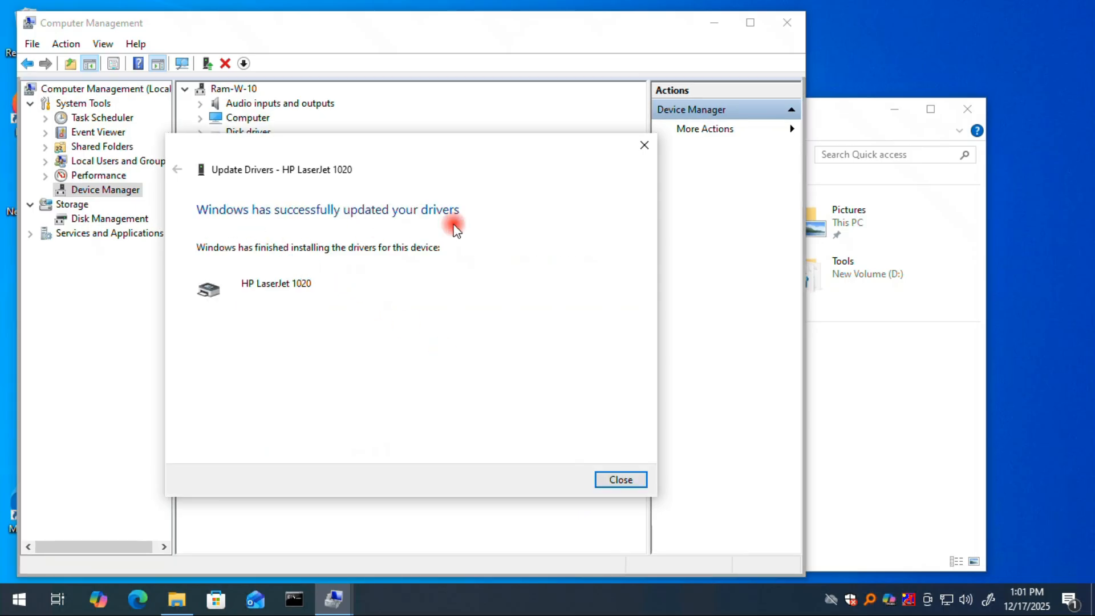
click(624, 480)
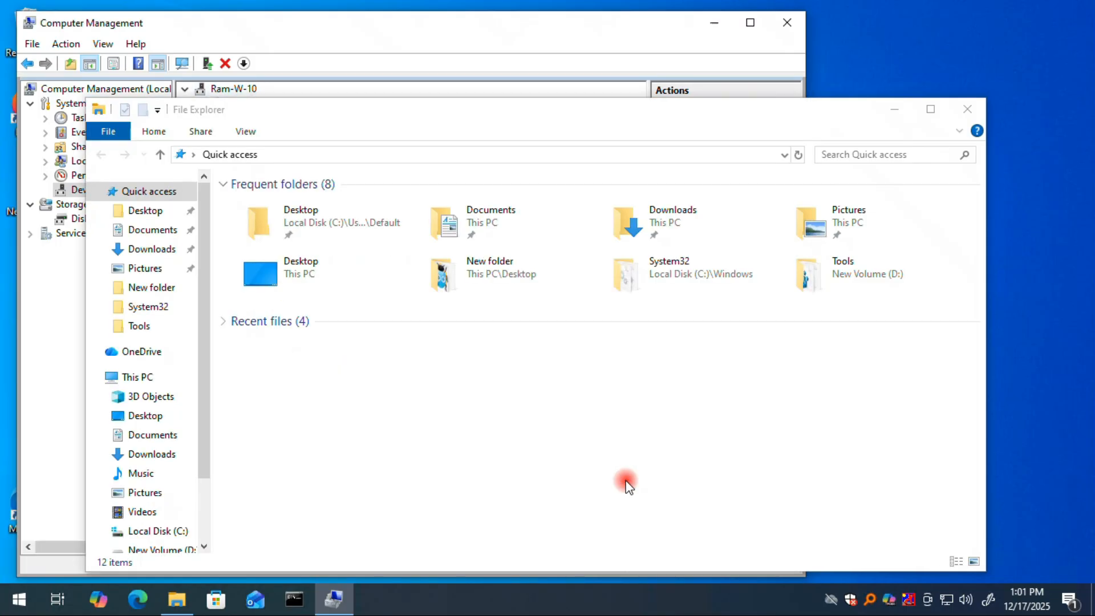
click(970, 109)
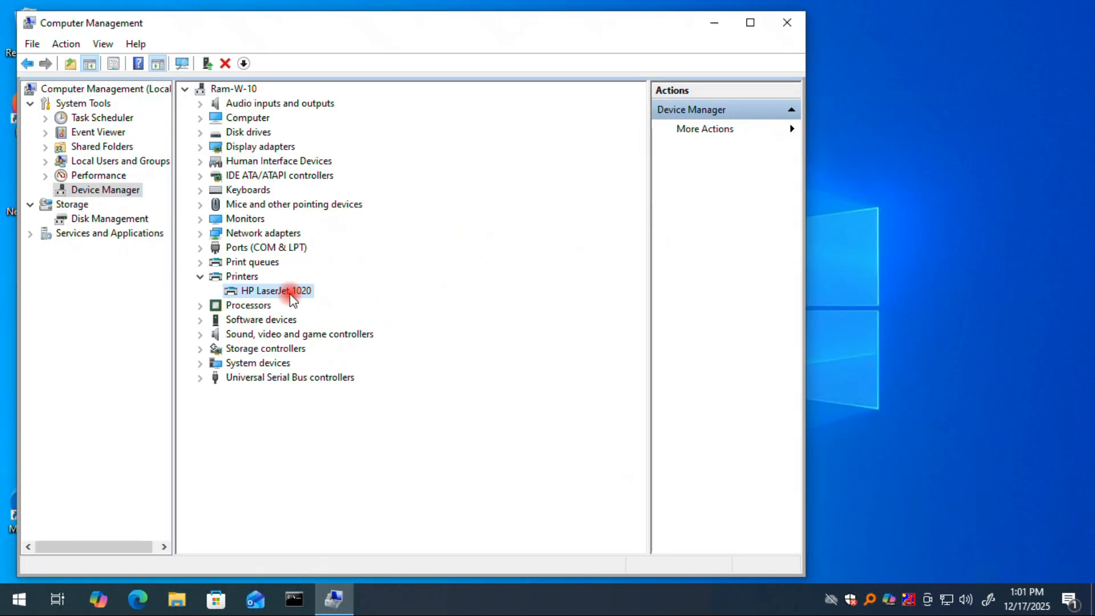
Step: Uninstall the HP LaserJet 1020 device without deleting its driver software, and scan for hardware changes
right_click(262, 292)
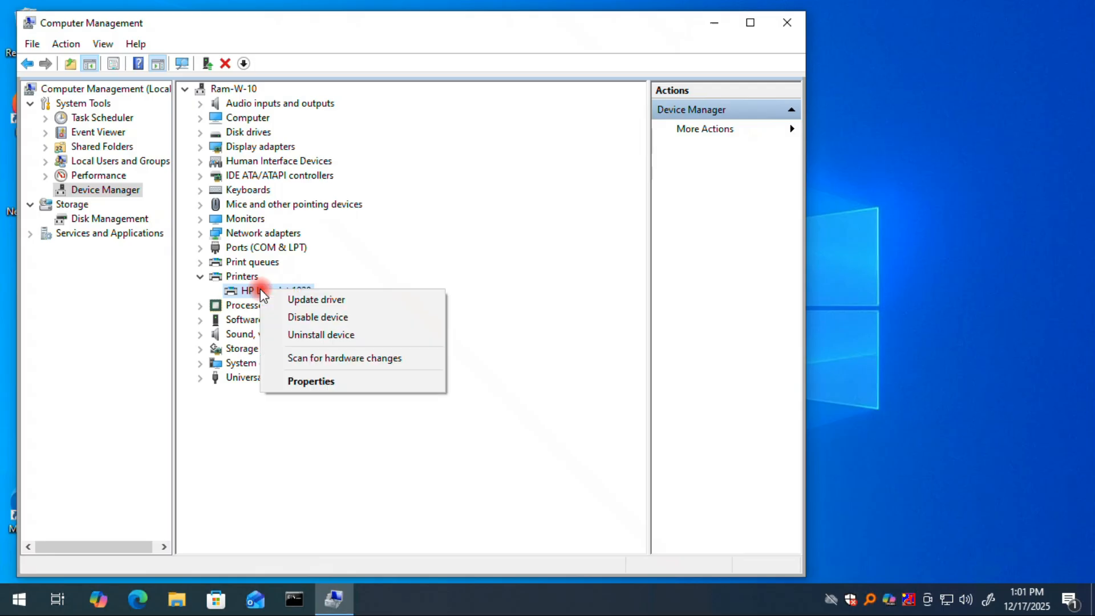
click(342, 336)
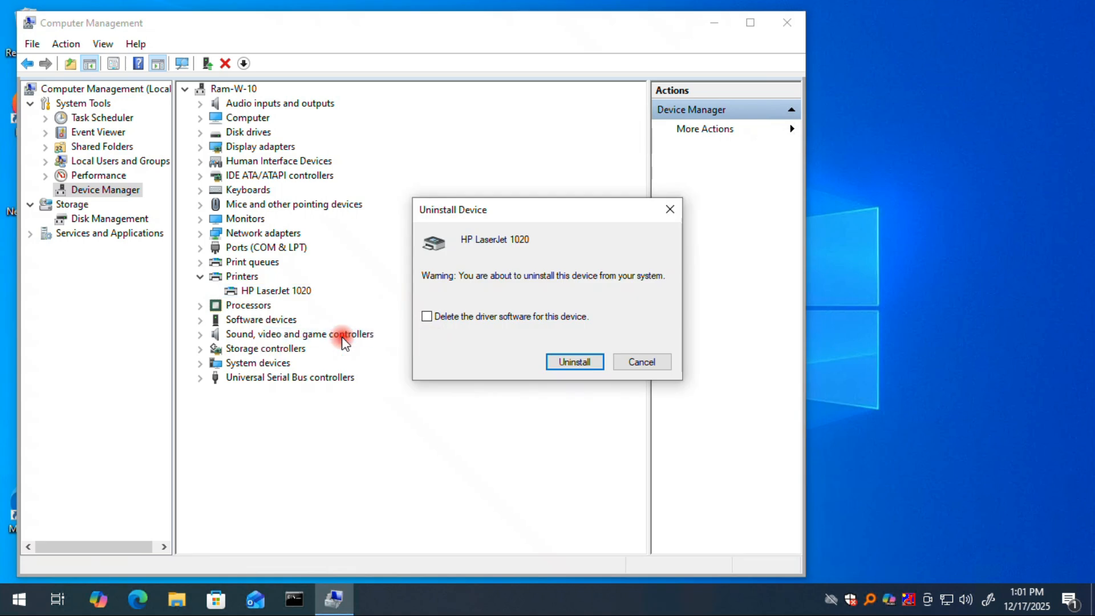
click(576, 368)
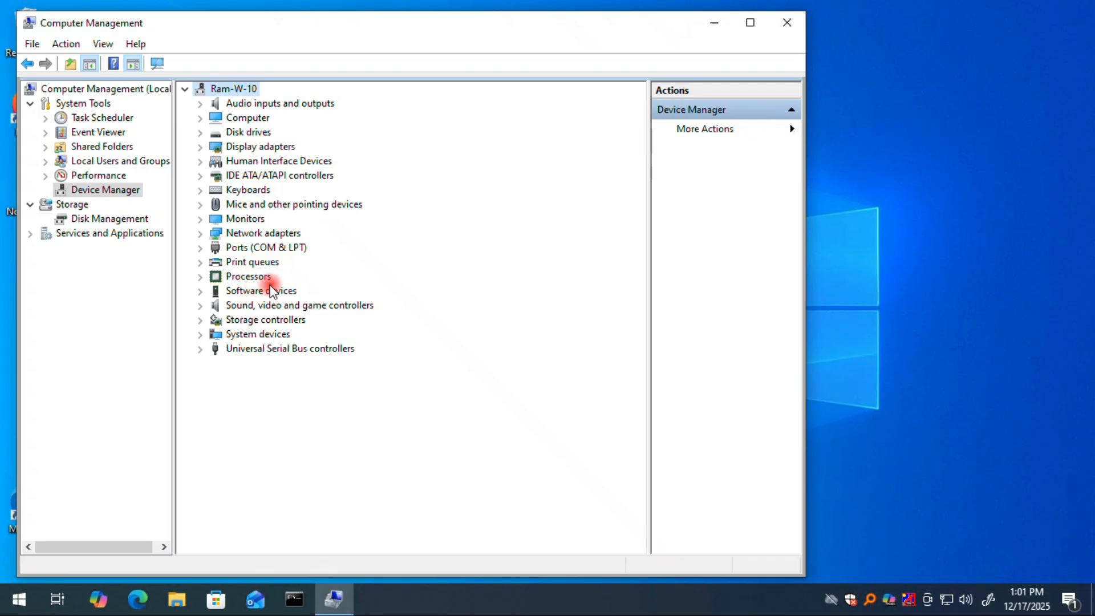
click(63, 45)
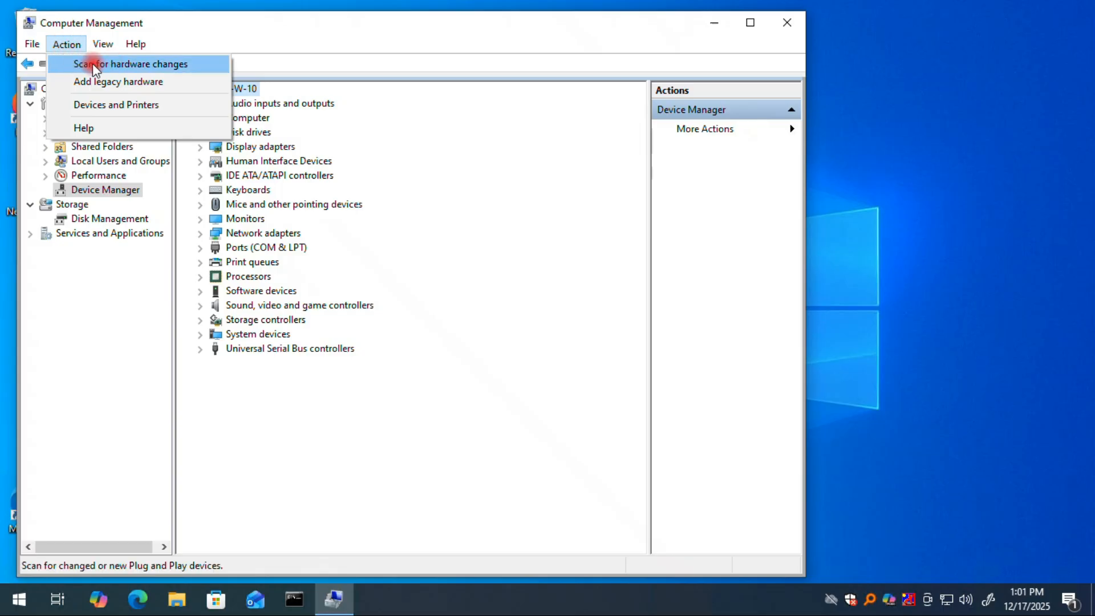
click(147, 65)
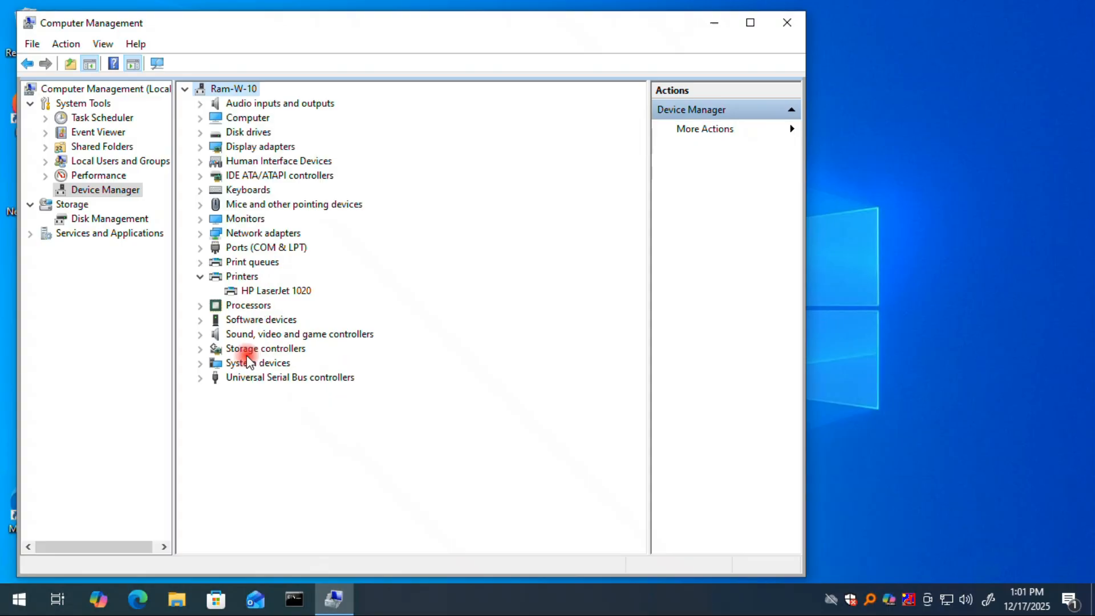
click(240, 277)
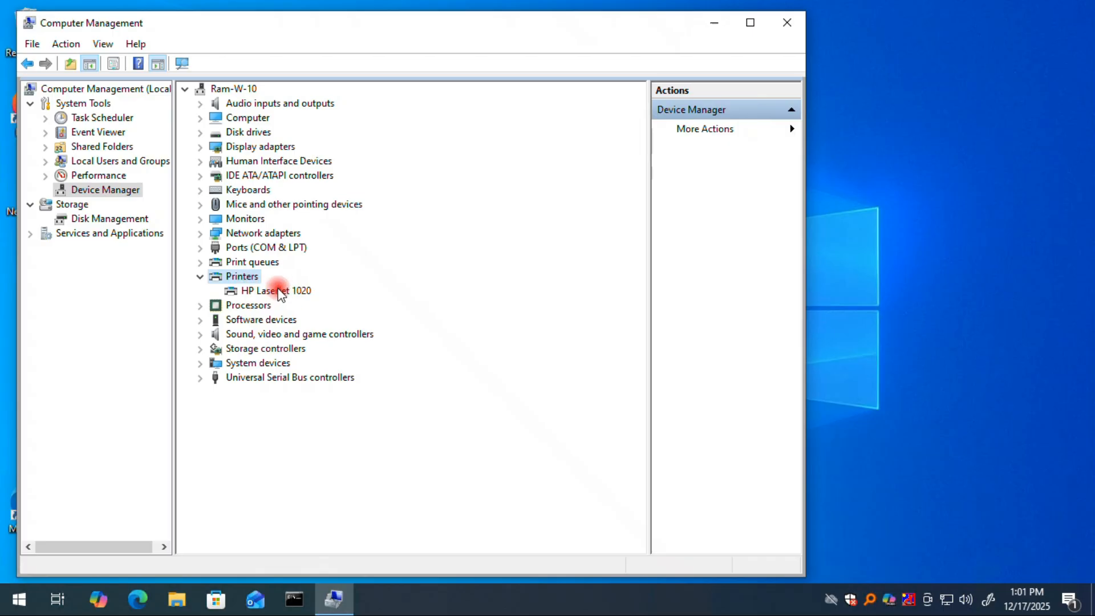
Step: Update the driver of the HP LaserJet 1020 (Copy 1) print queue with the local Local Print Queue driver, and close Computer Management
click(240, 263)
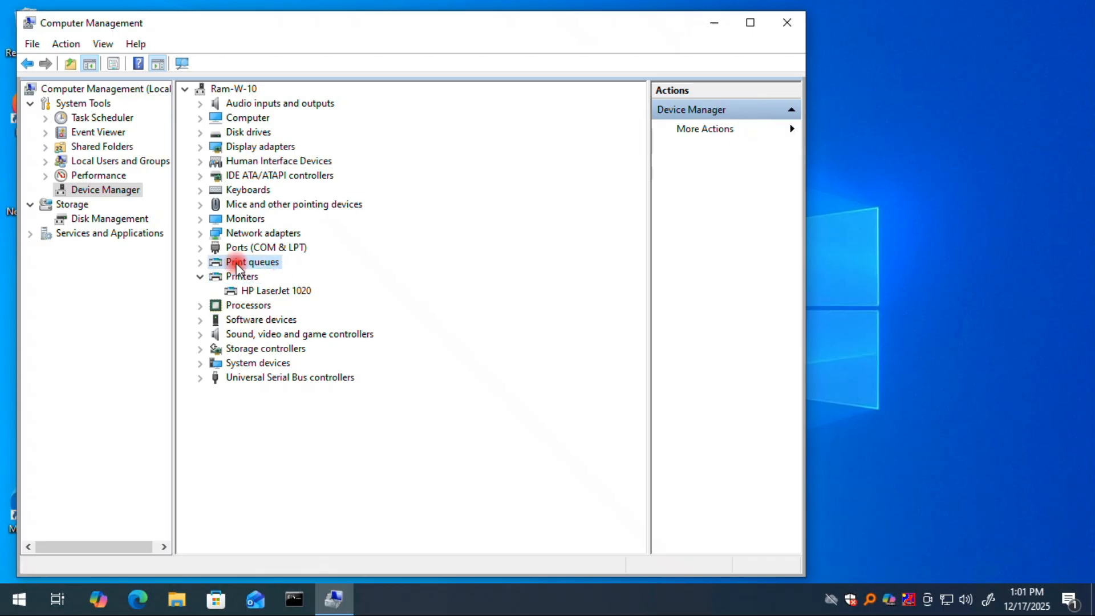
click(200, 263)
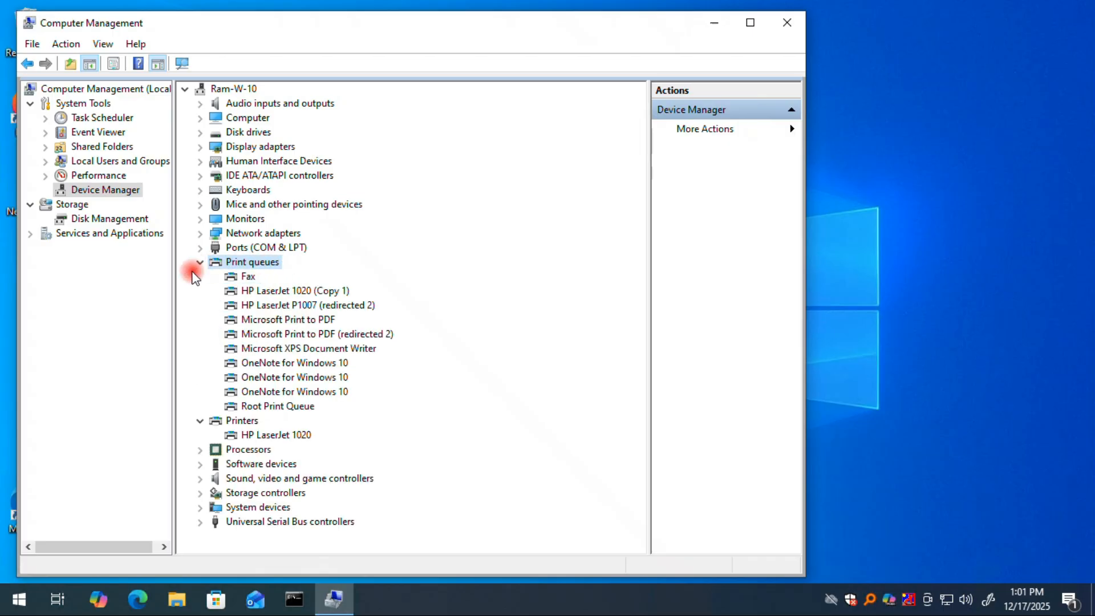
click(306, 292)
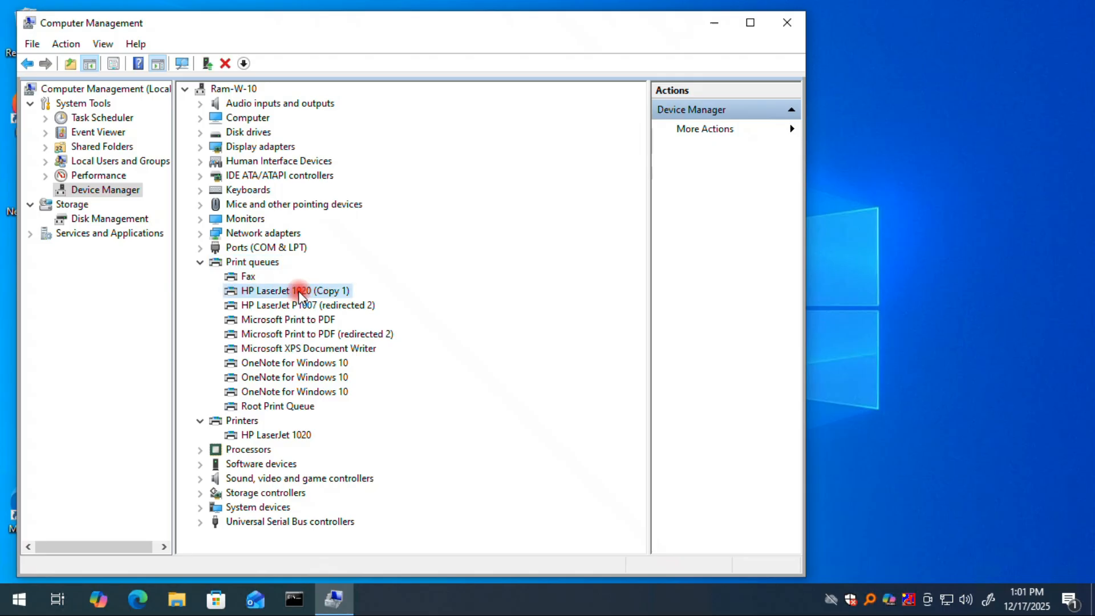
right_click(300, 294)
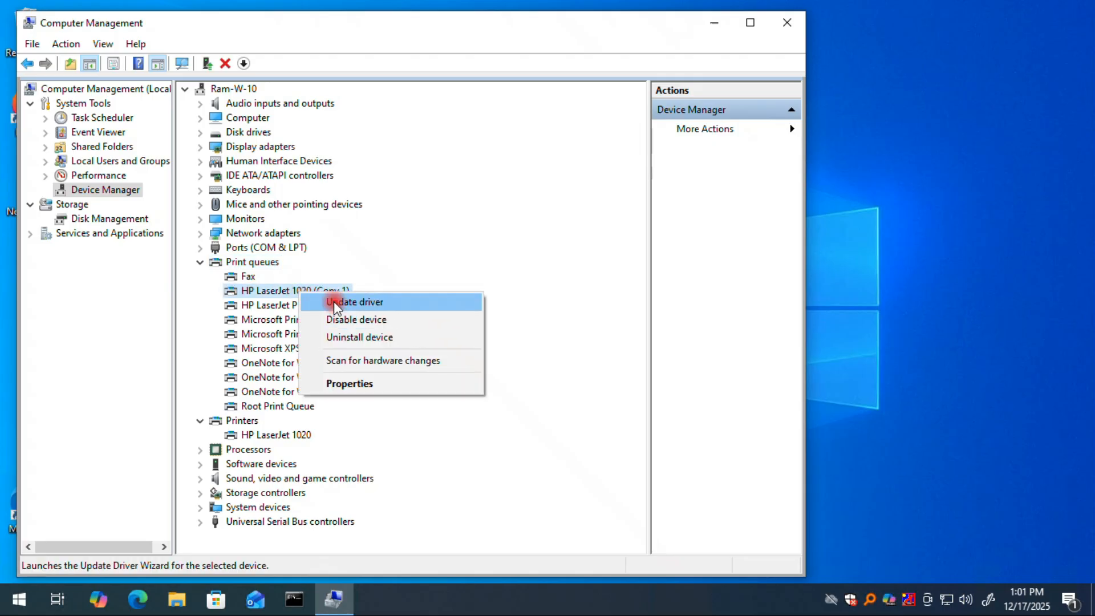
click(390, 300)
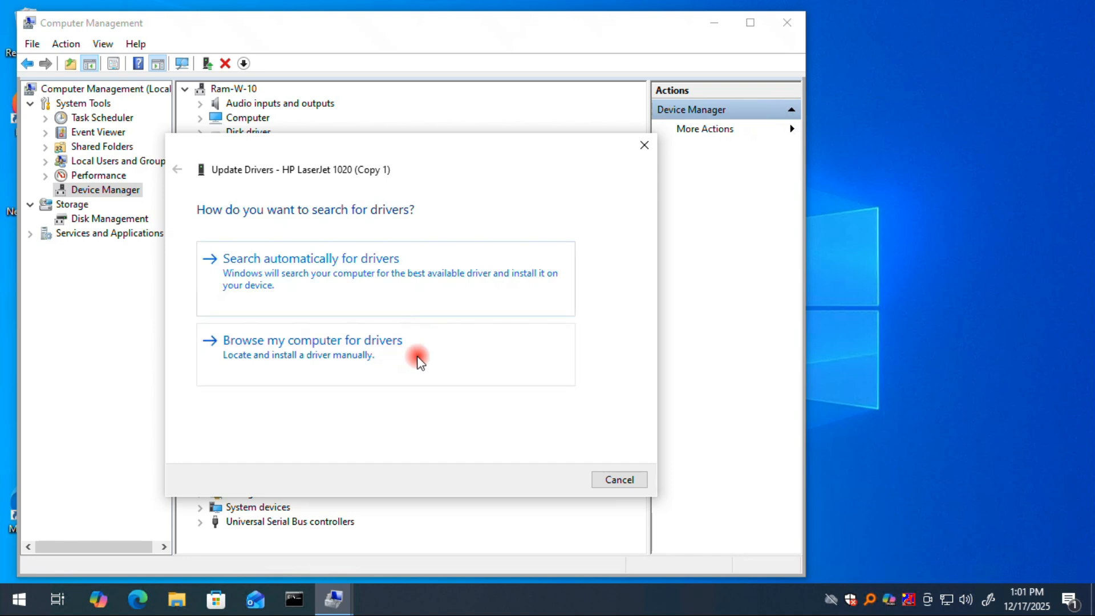
click(377, 340)
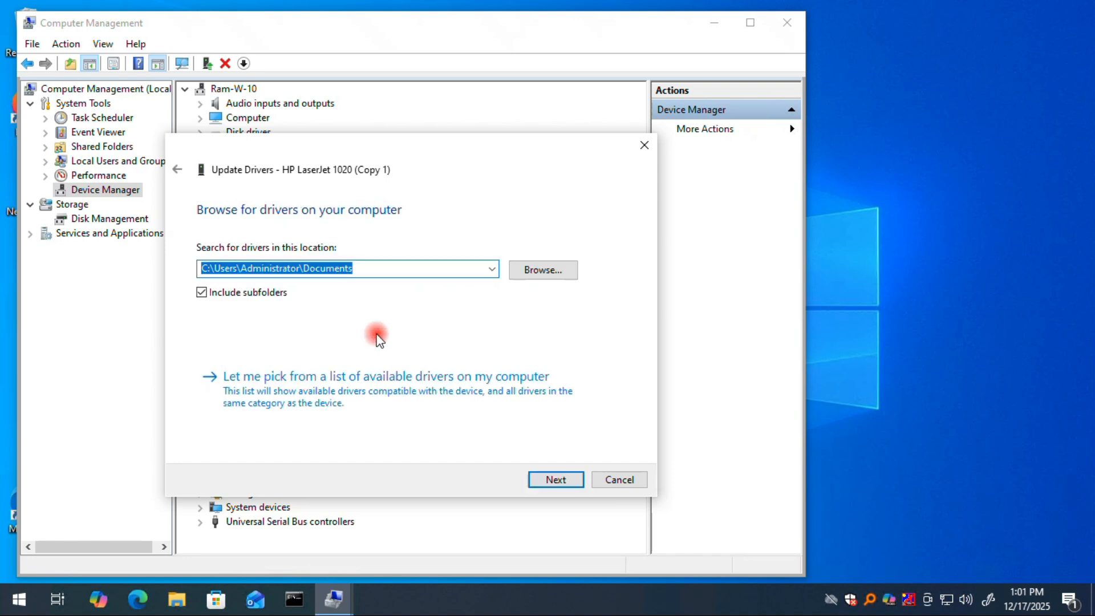
click(350, 392)
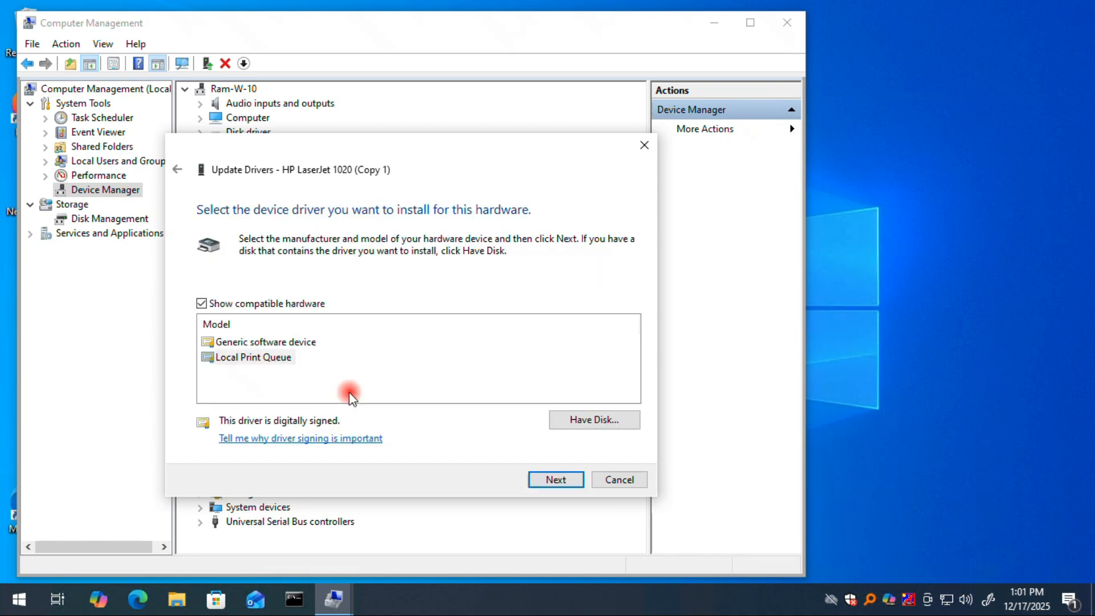
click(255, 360)
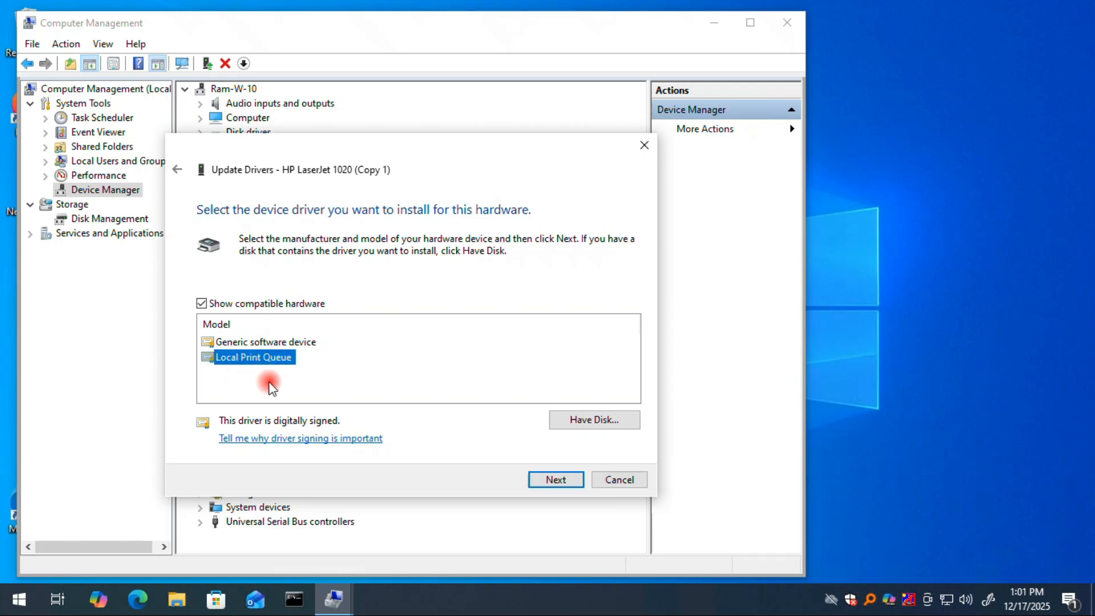
click(556, 480)
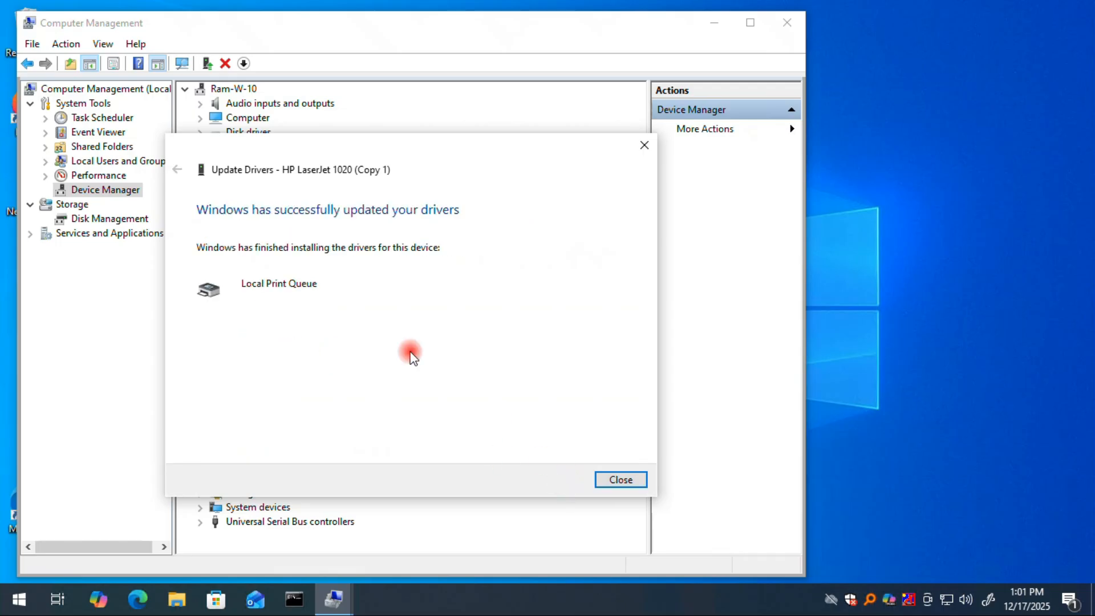
click(632, 479)
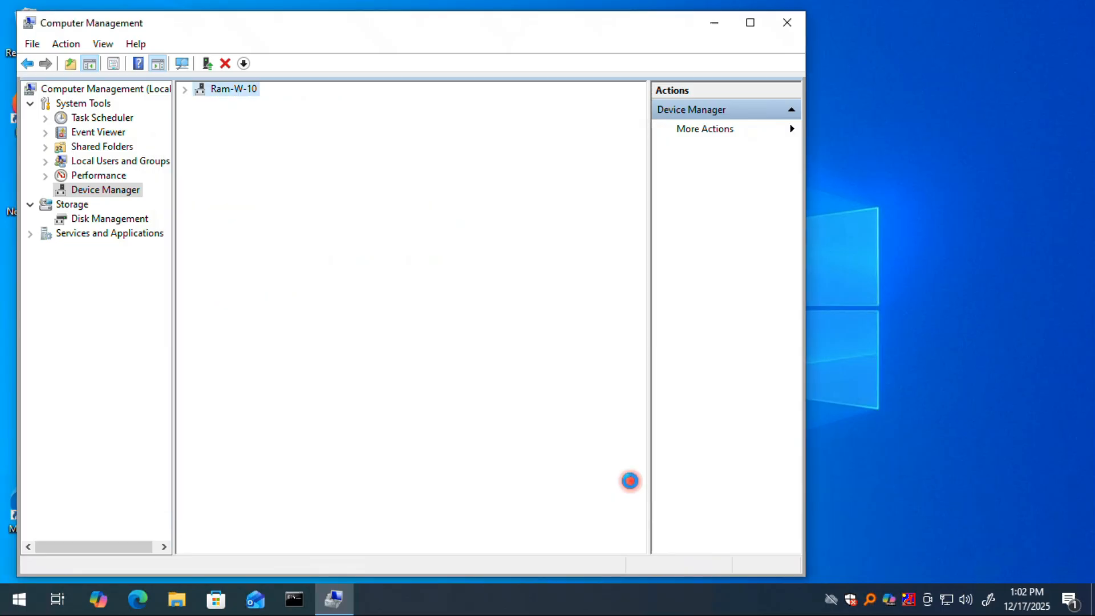
click(787, 22)
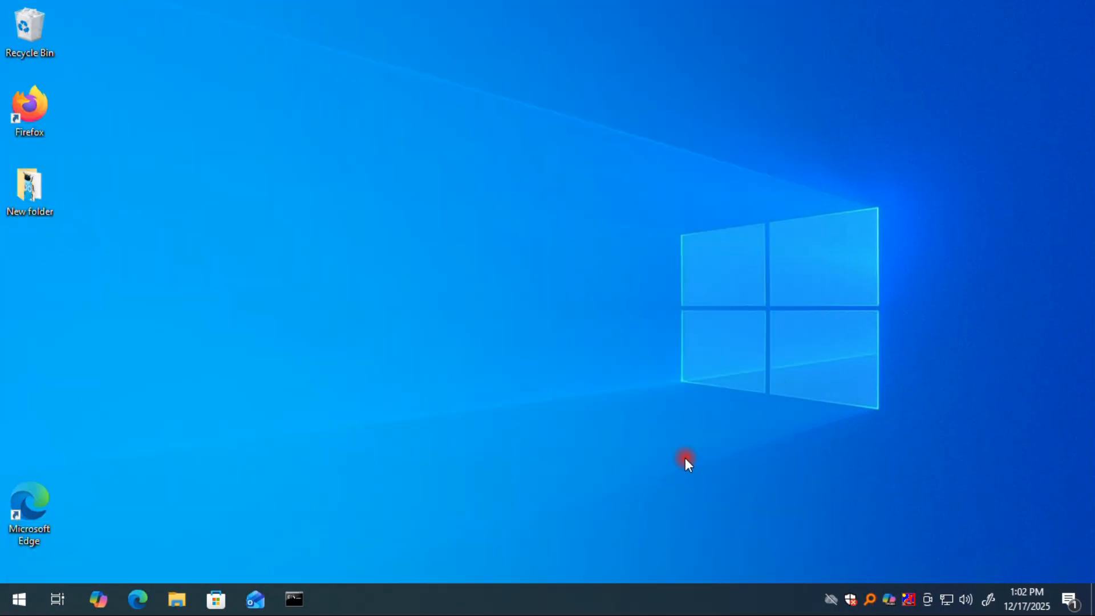
Step: Run "control" as a new task from Task Manager to open Control Panel, and show Devices and Printers
right_click(401, 606)
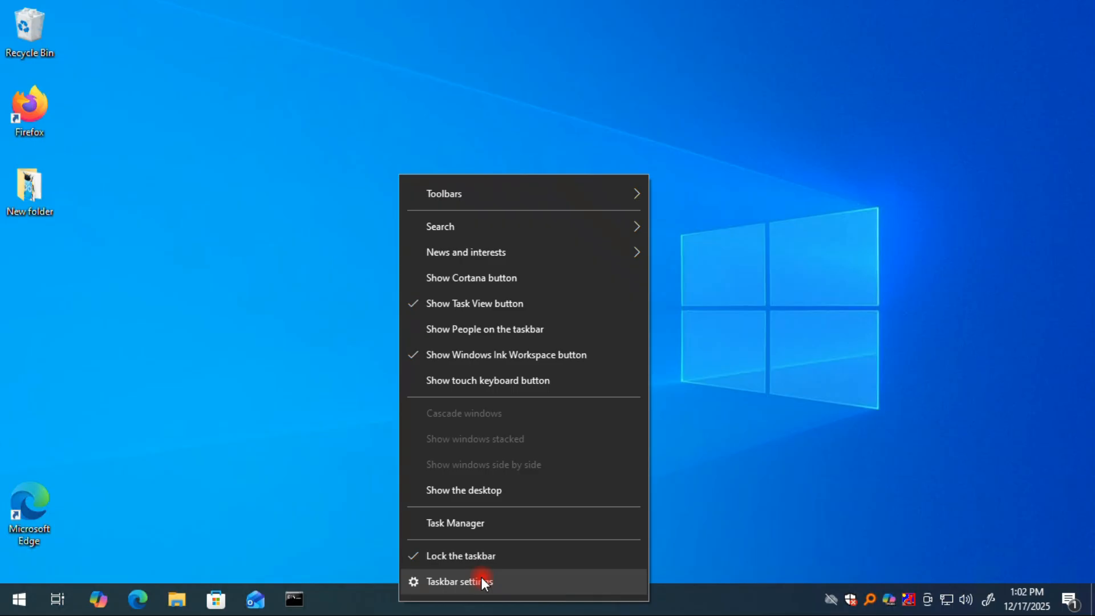
click(488, 526)
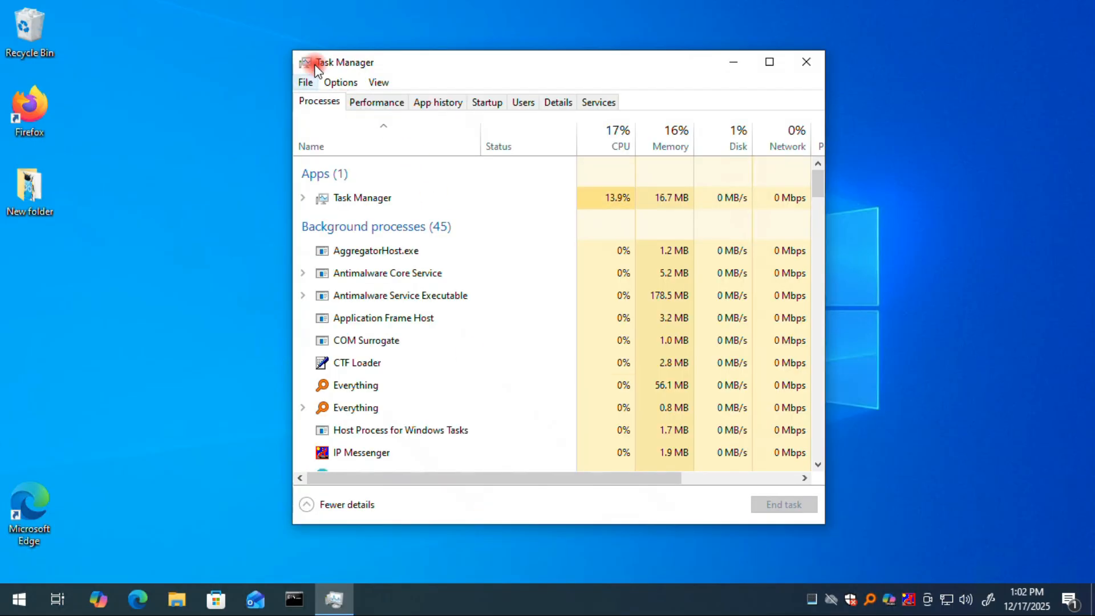
click(306, 83)
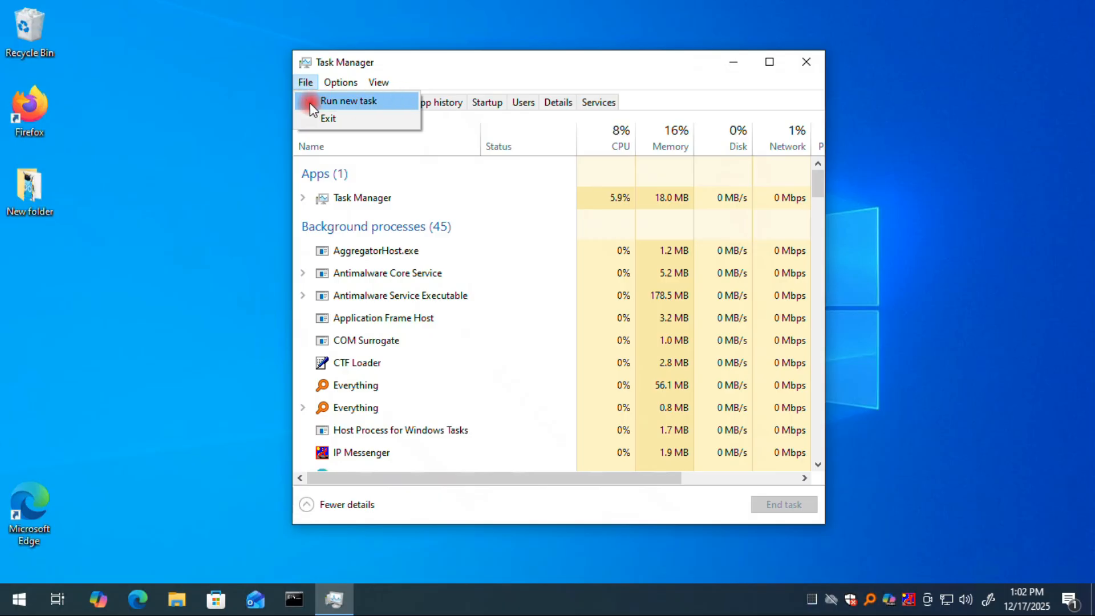
click(350, 100)
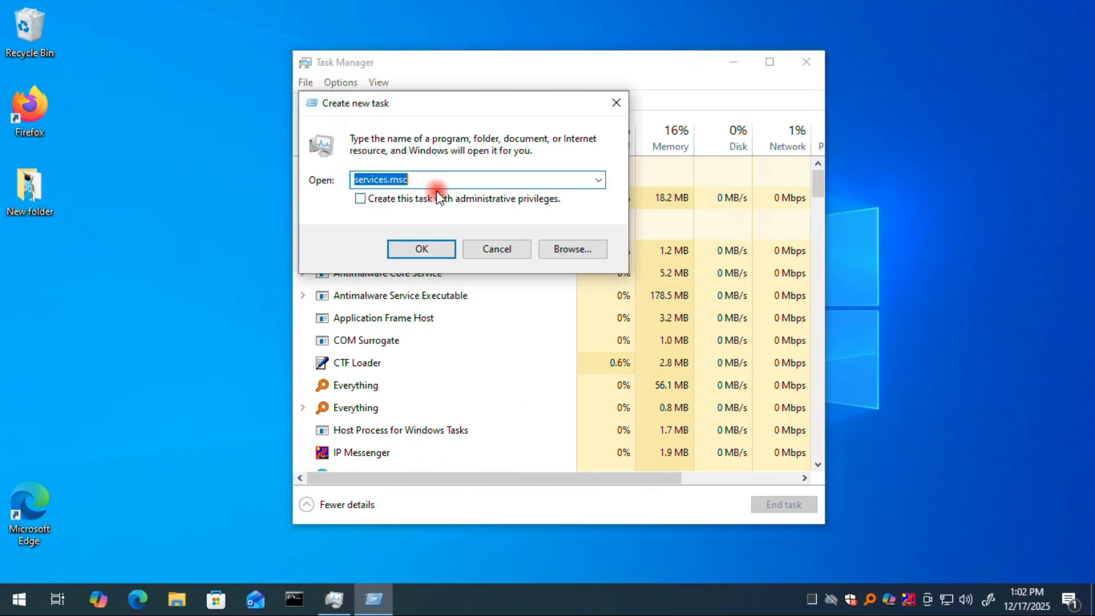
text(contro)
click(437, 189)
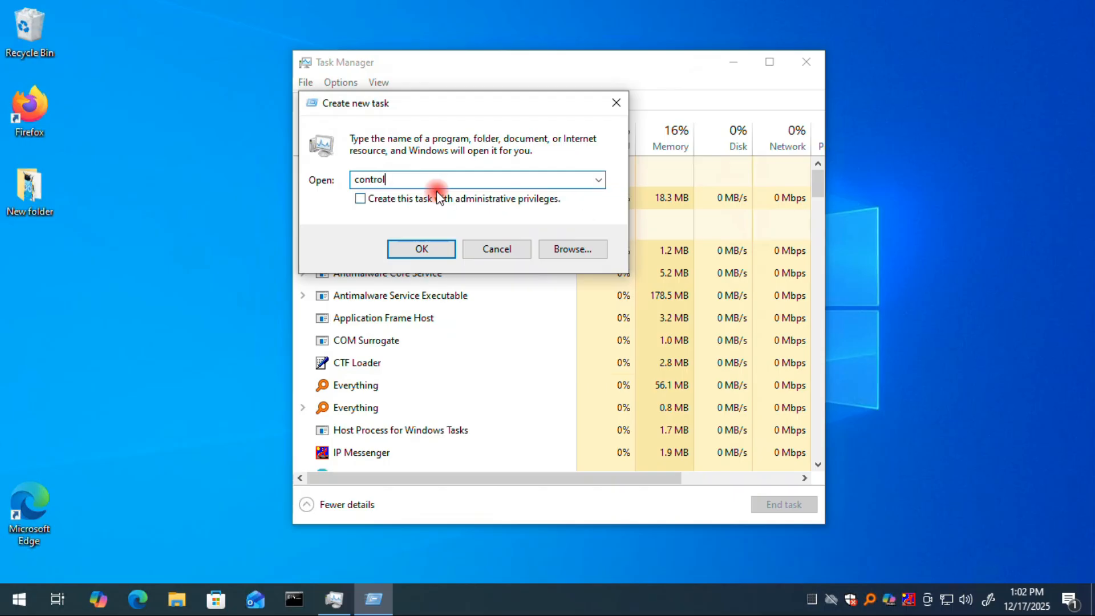
click(423, 250)
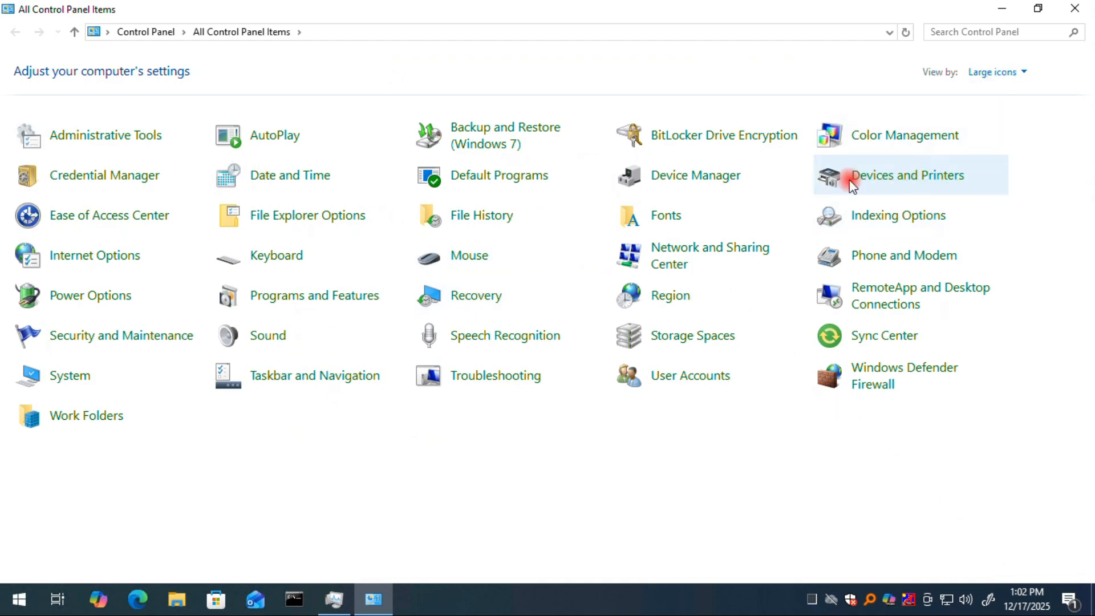
click(908, 183)
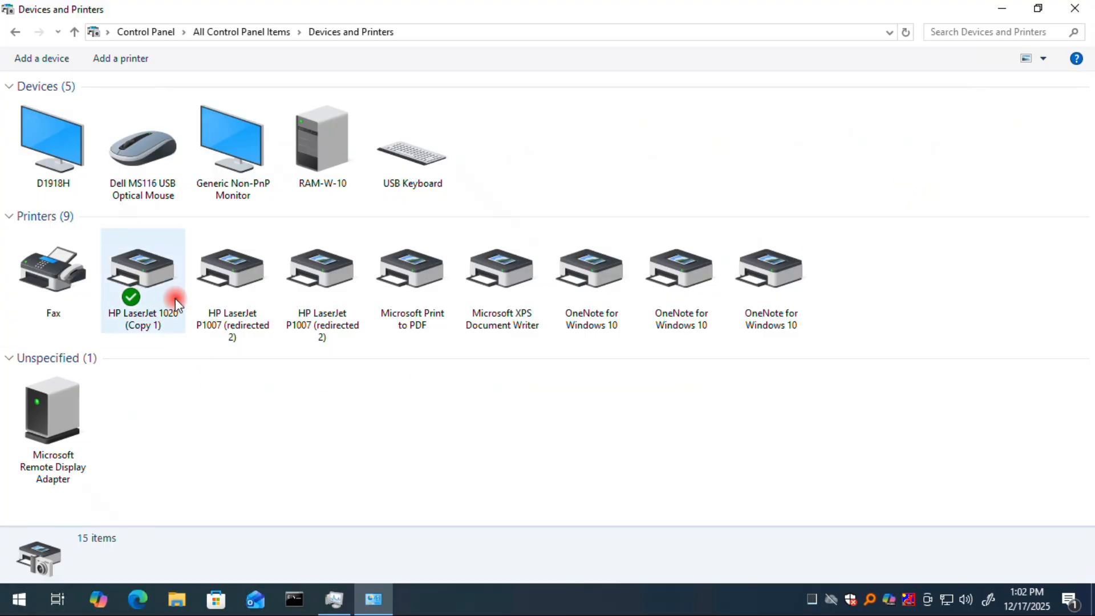
Step: Open the print queue of the HP LaserJet 1020 (Copy 1) and enable Use Printer Offline
click(149, 286)
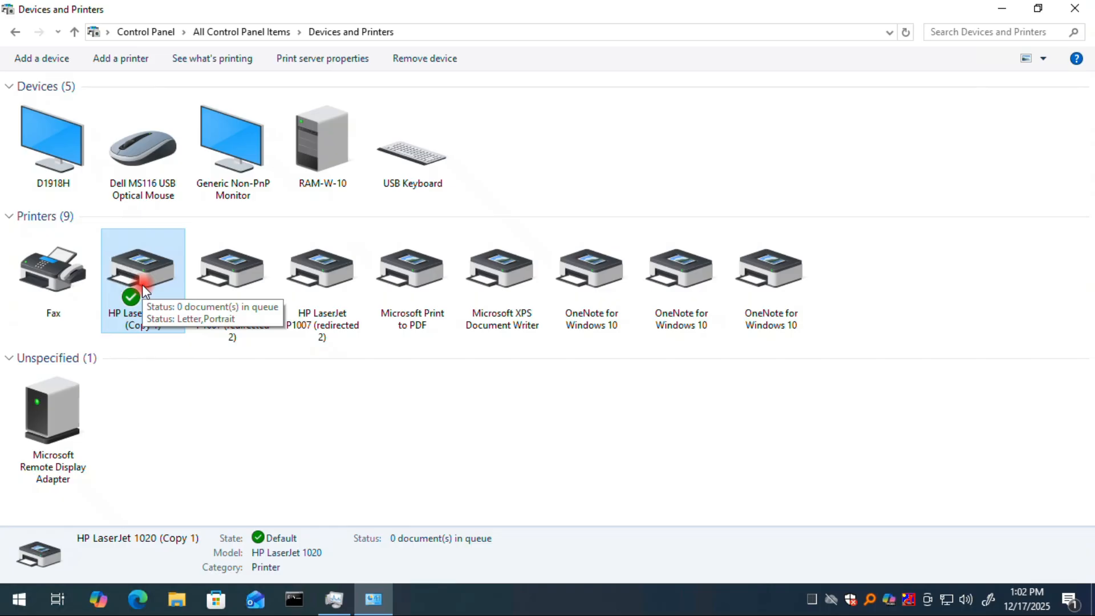
right_click(142, 285)
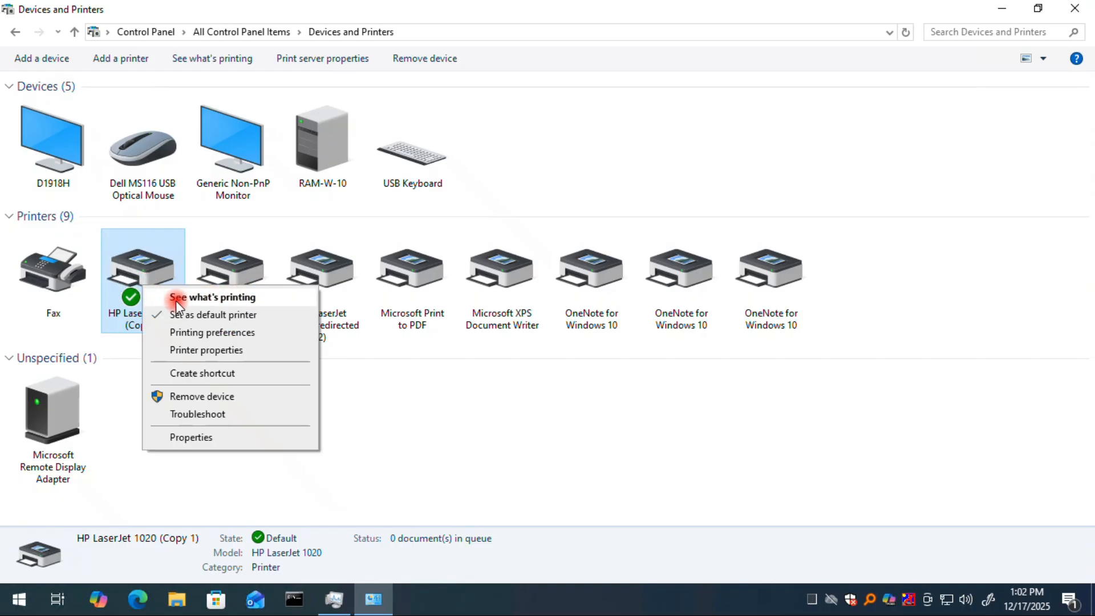
click(271, 298)
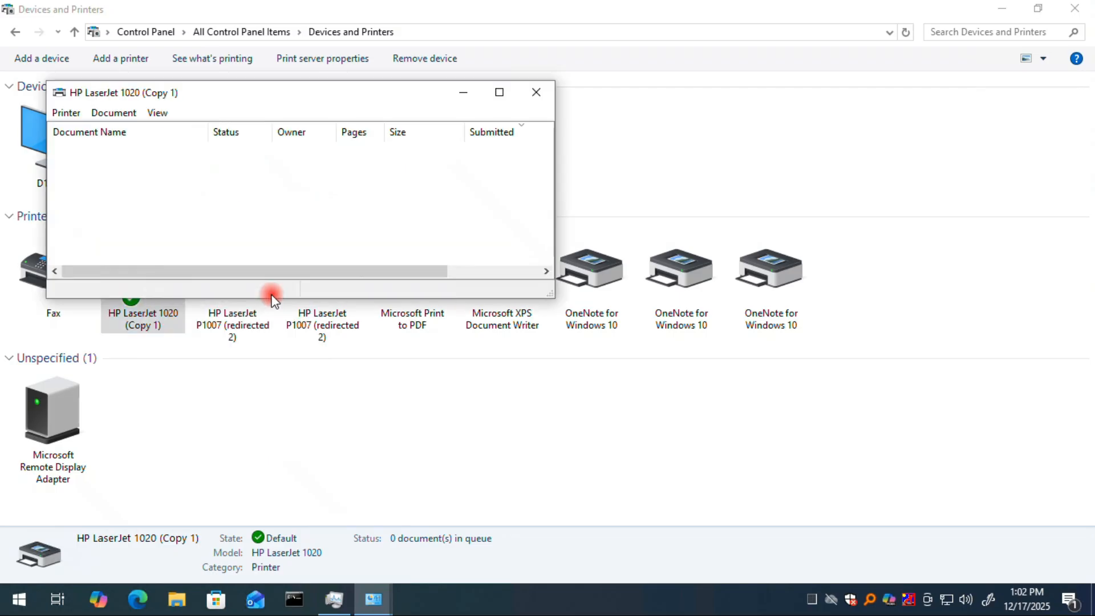
click(68, 113)
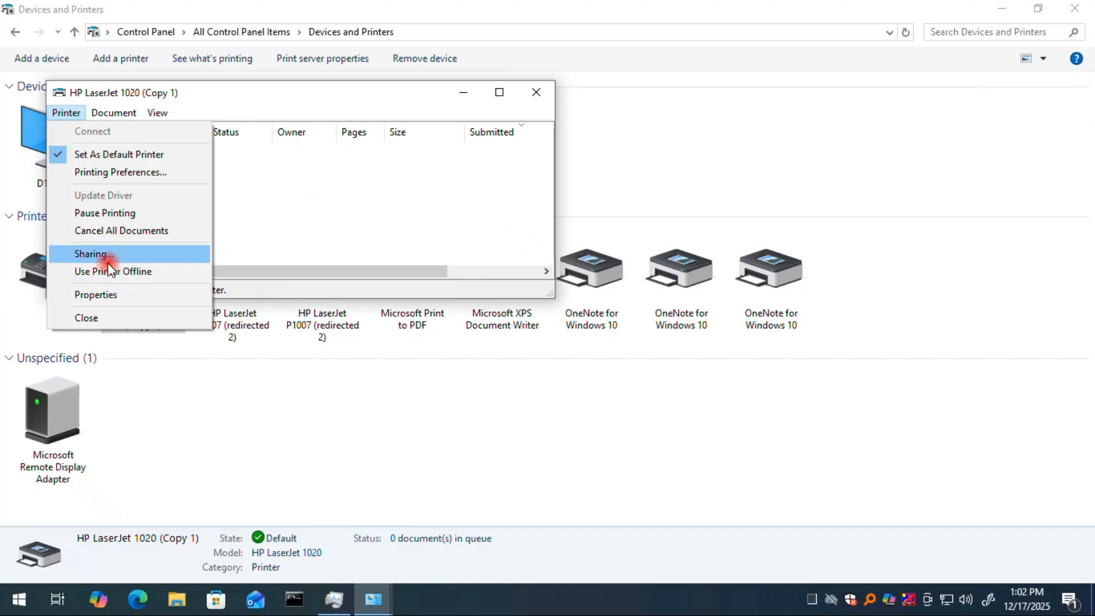
click(80, 271)
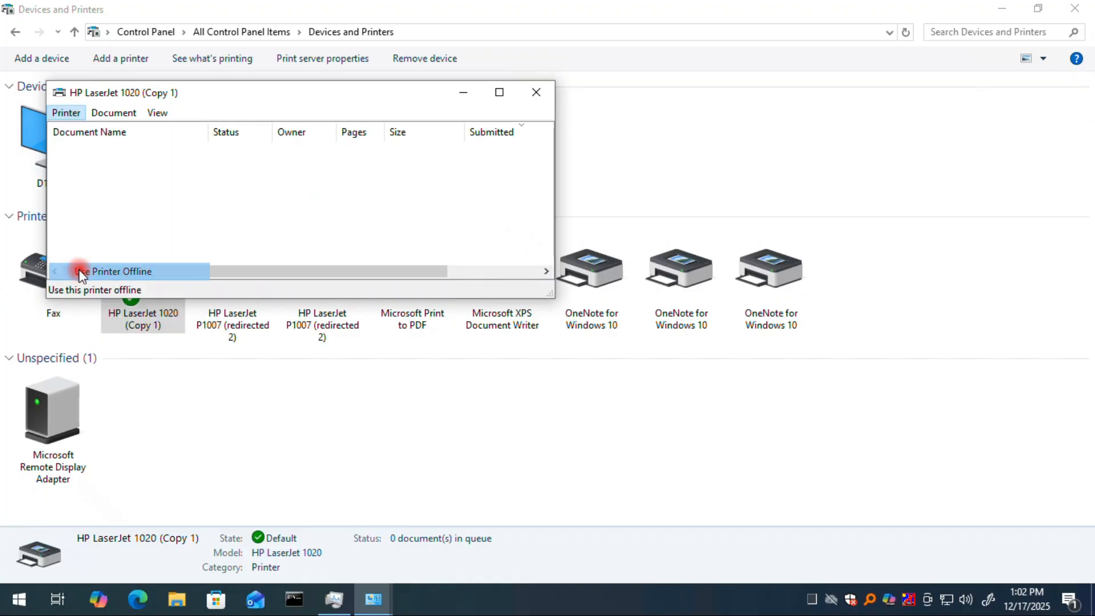
Step: Disable Use Printer Offline for the HP LaserJet 1020 (Copy 1) and recheck the option
click(67, 114)
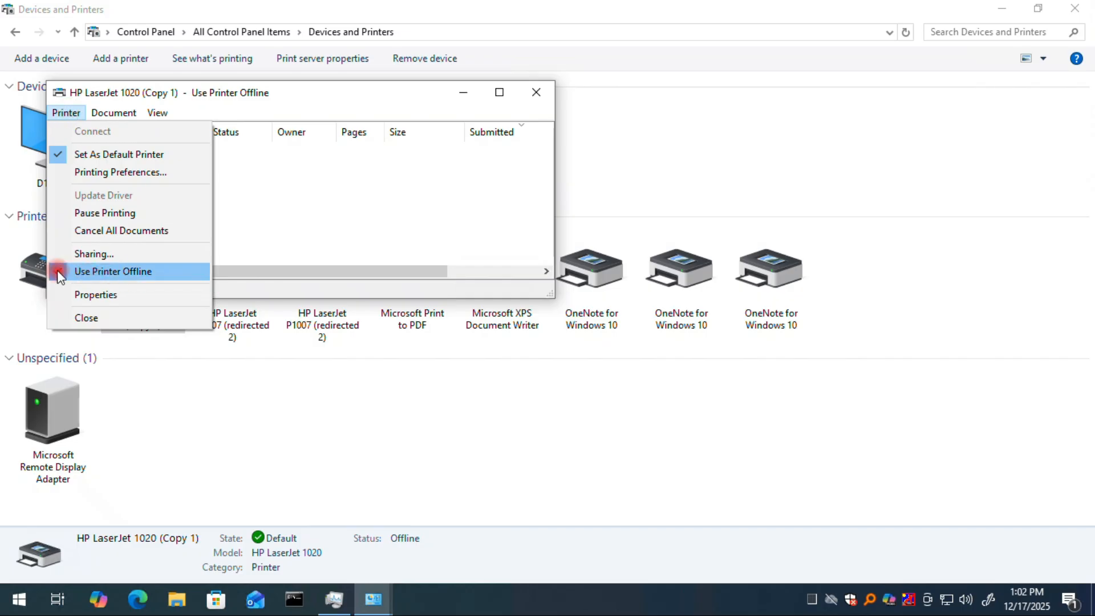
click(59, 272)
click(67, 114)
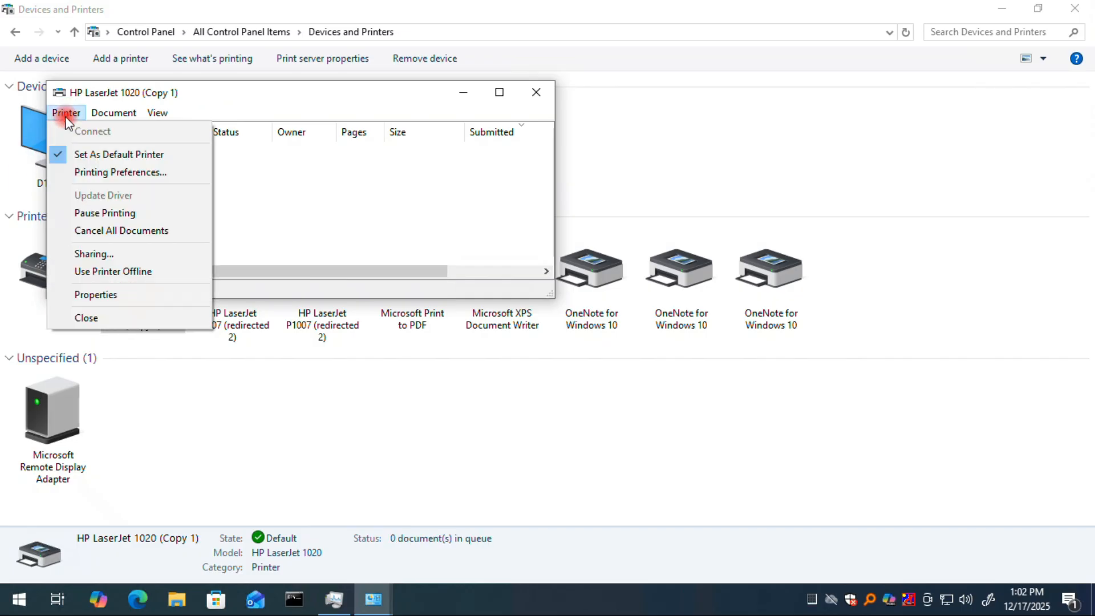
click(75, 268)
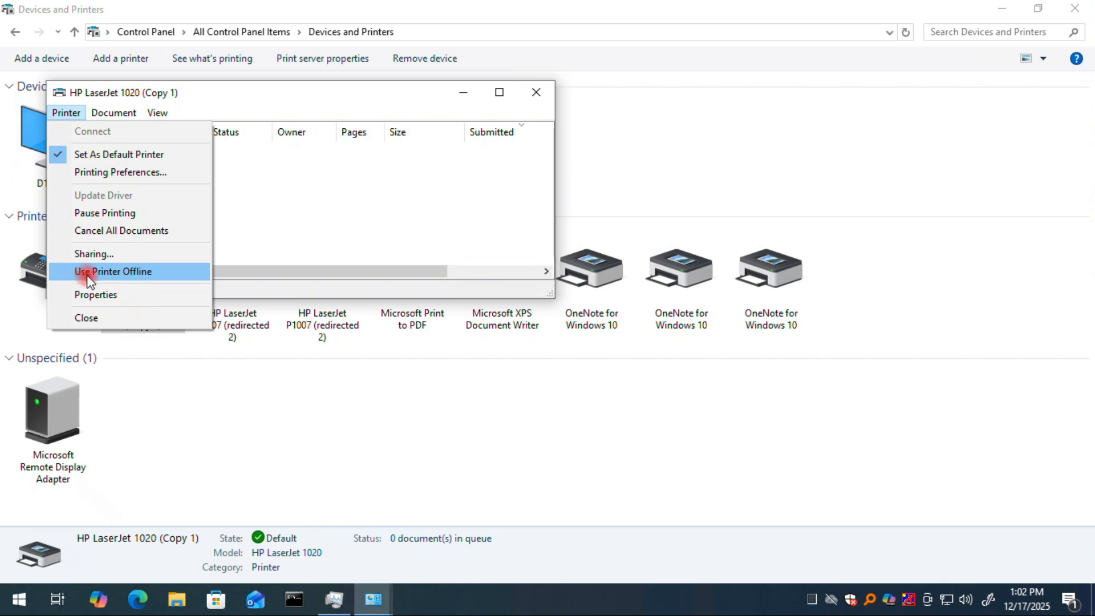
Step: Close the print queue, Devices and Printers, and Task Manager
click(536, 92)
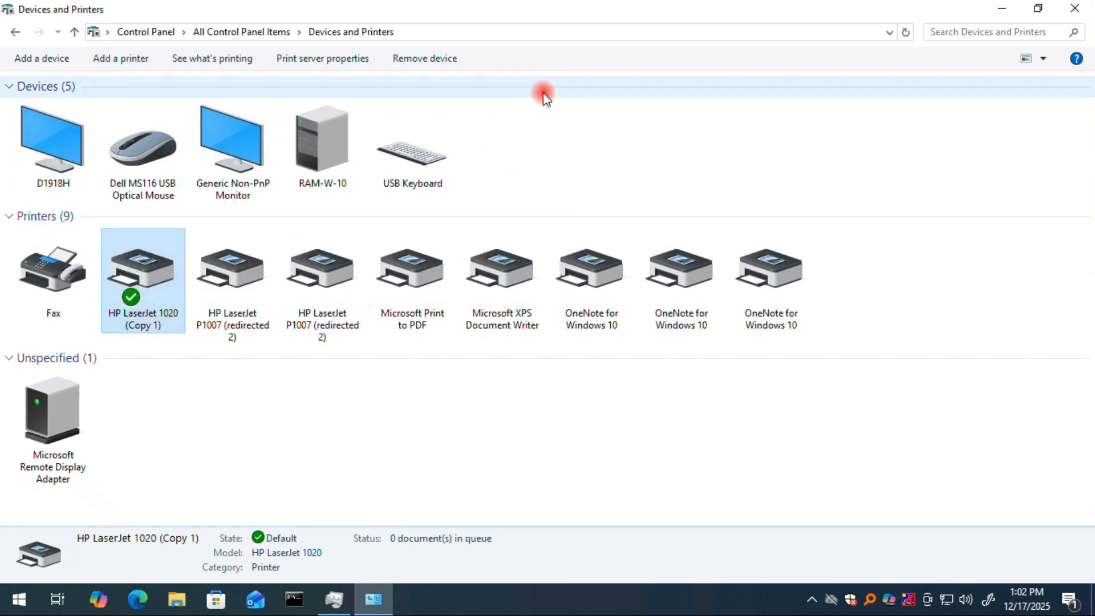
click(1074, 9)
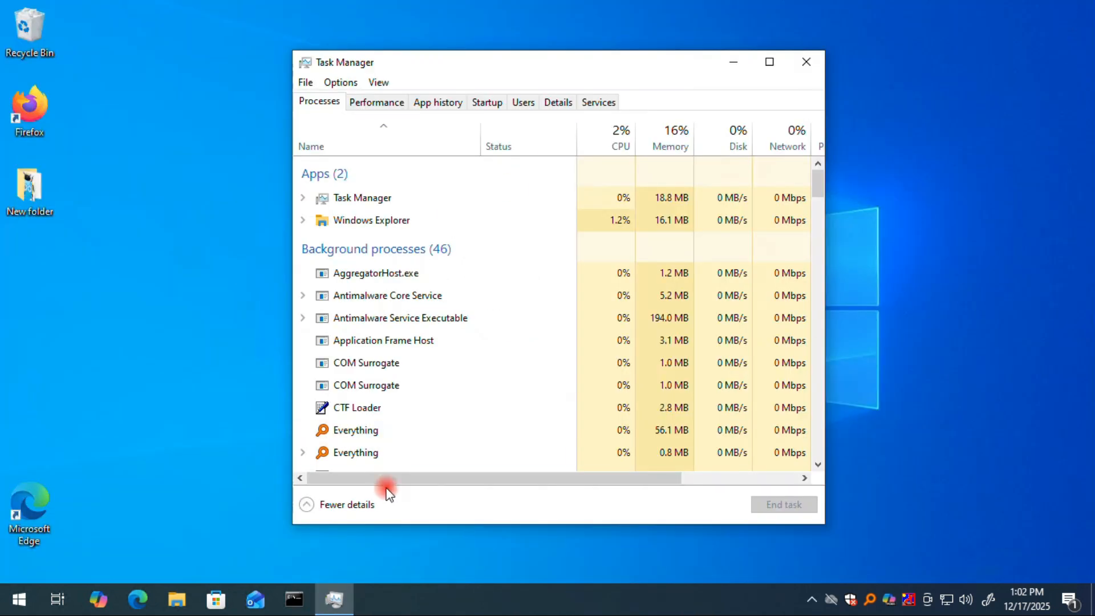
click(806, 61)
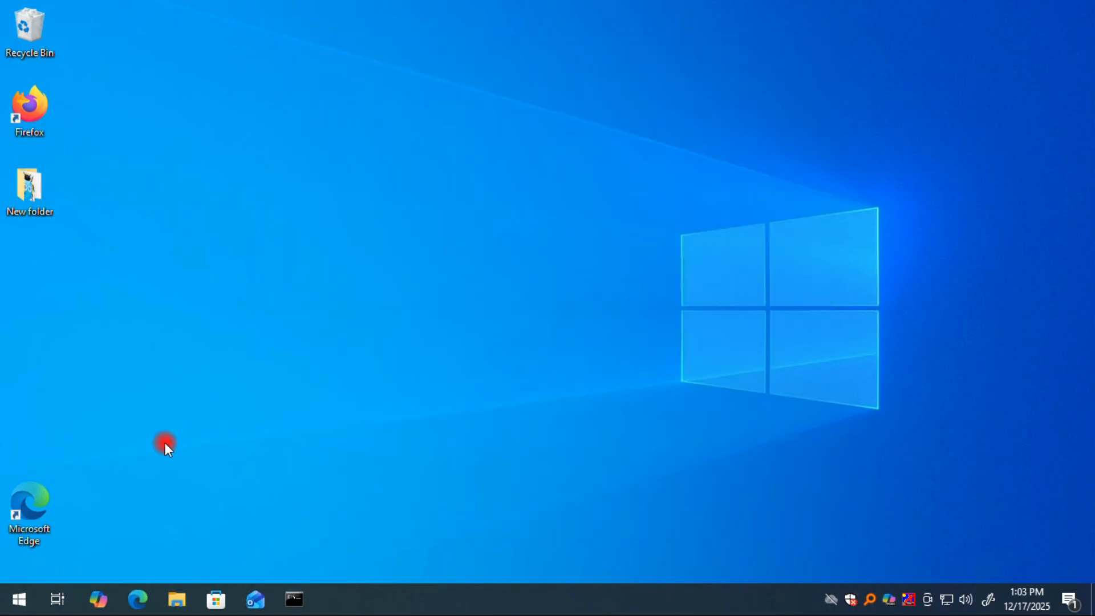
Step: Open the Printers & scanners page in Windows Settings and select the HP LaserJet 1020 (Copy 1) to show its options
right_click(8, 606)
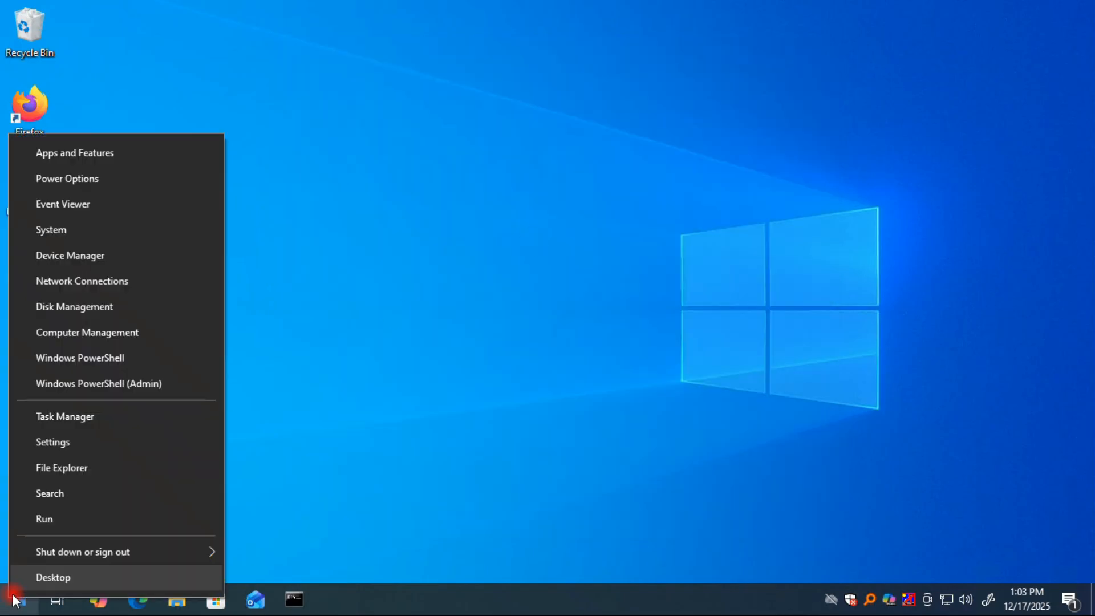
click(111, 448)
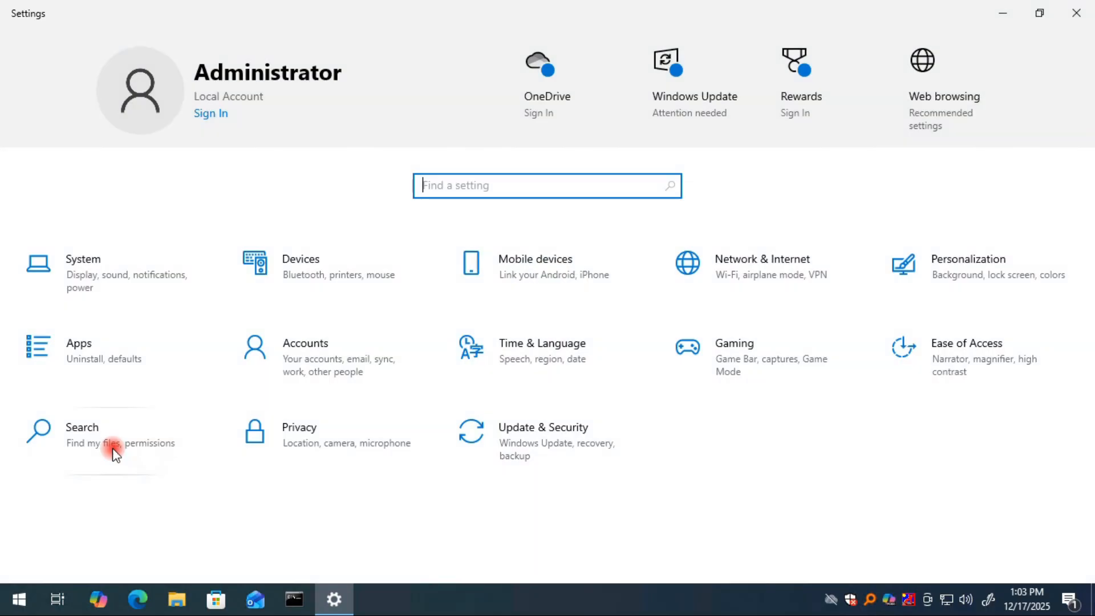
click(331, 294)
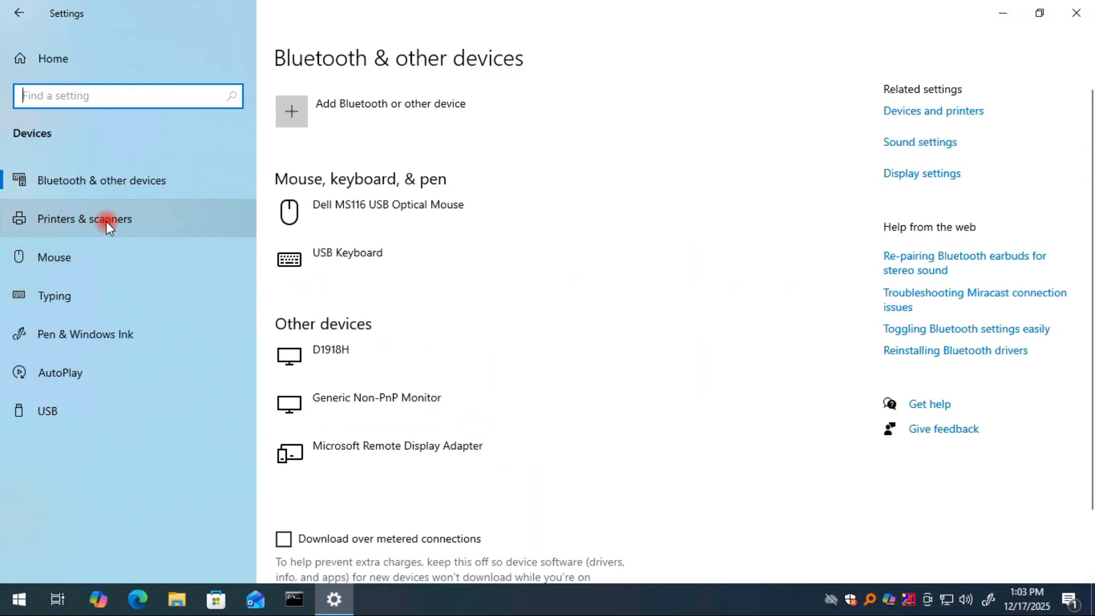
click(124, 217)
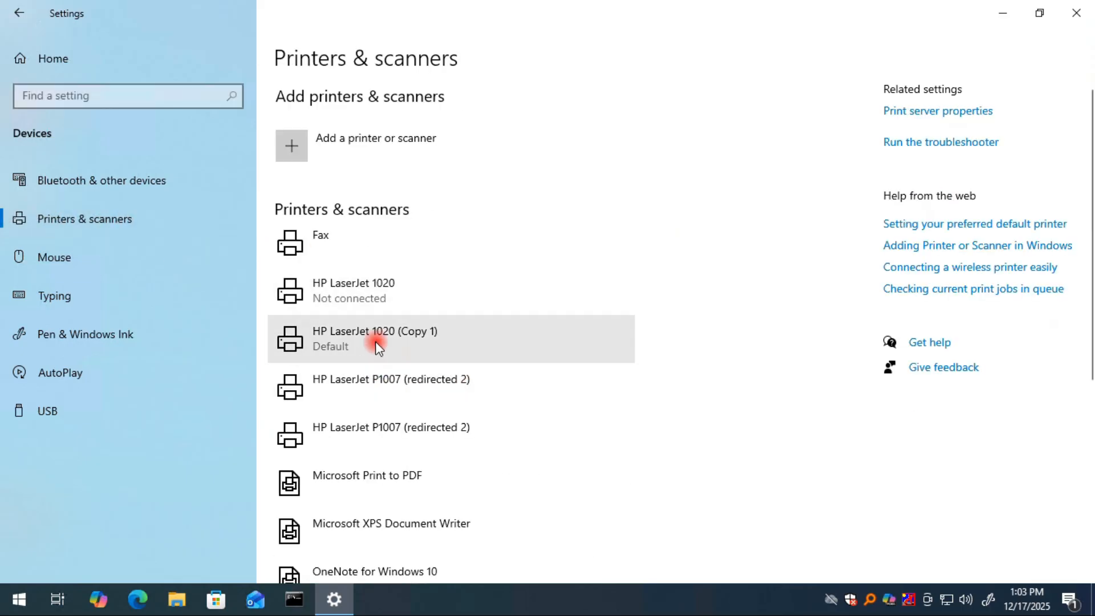
click(409, 338)
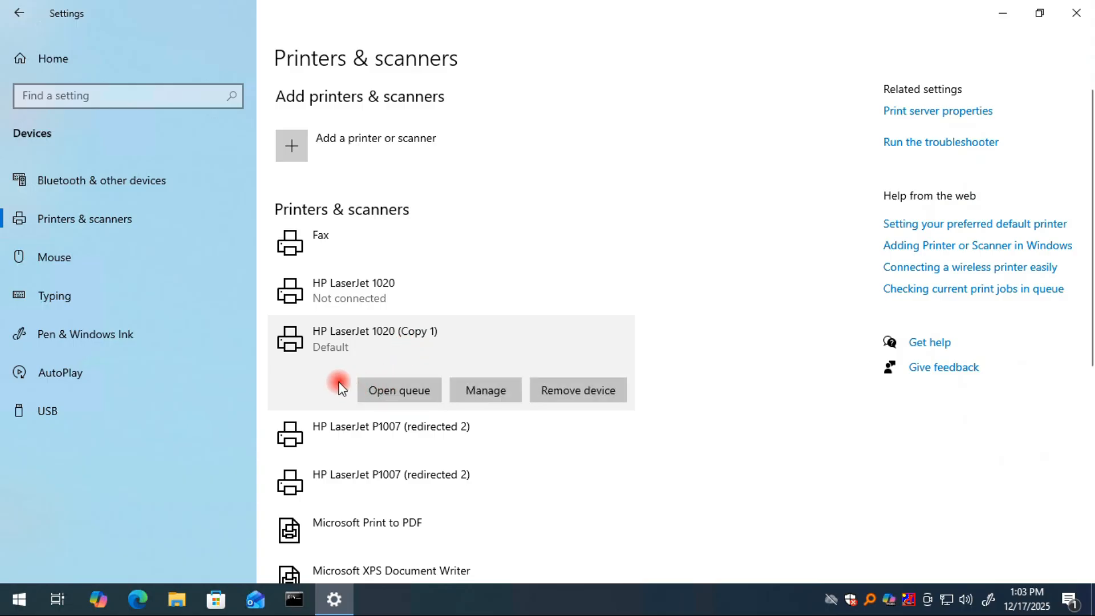